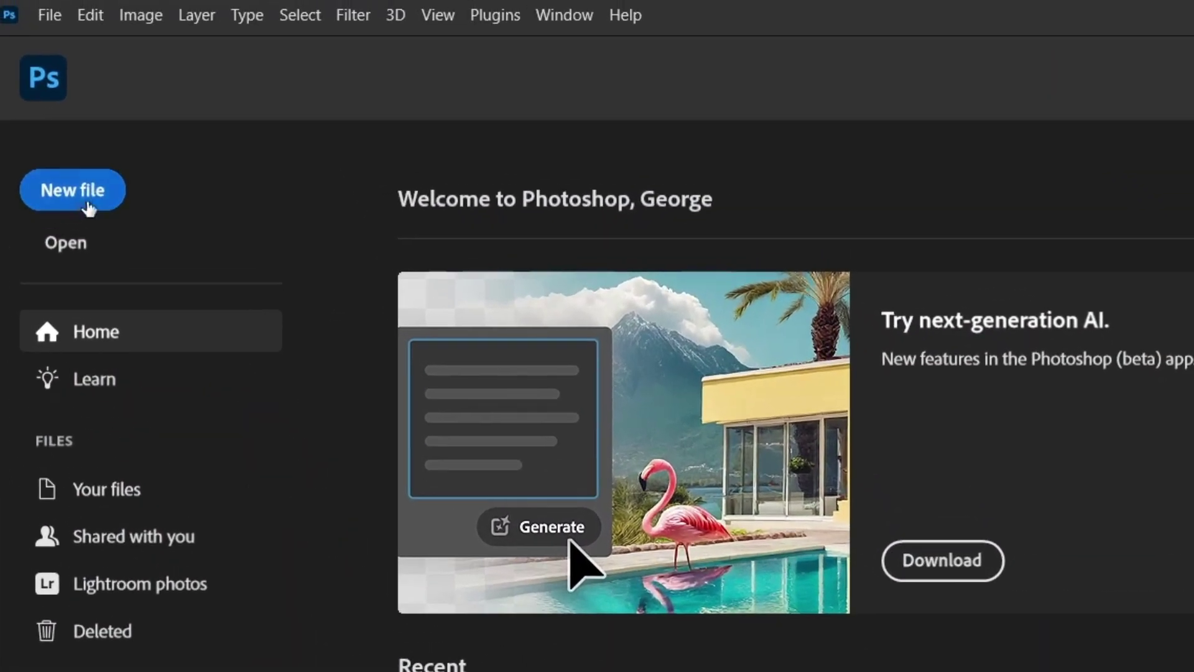
Create a 4000 × 5000 px document and fill it with a near-black 040404 solid colour layer
click(53, 115)
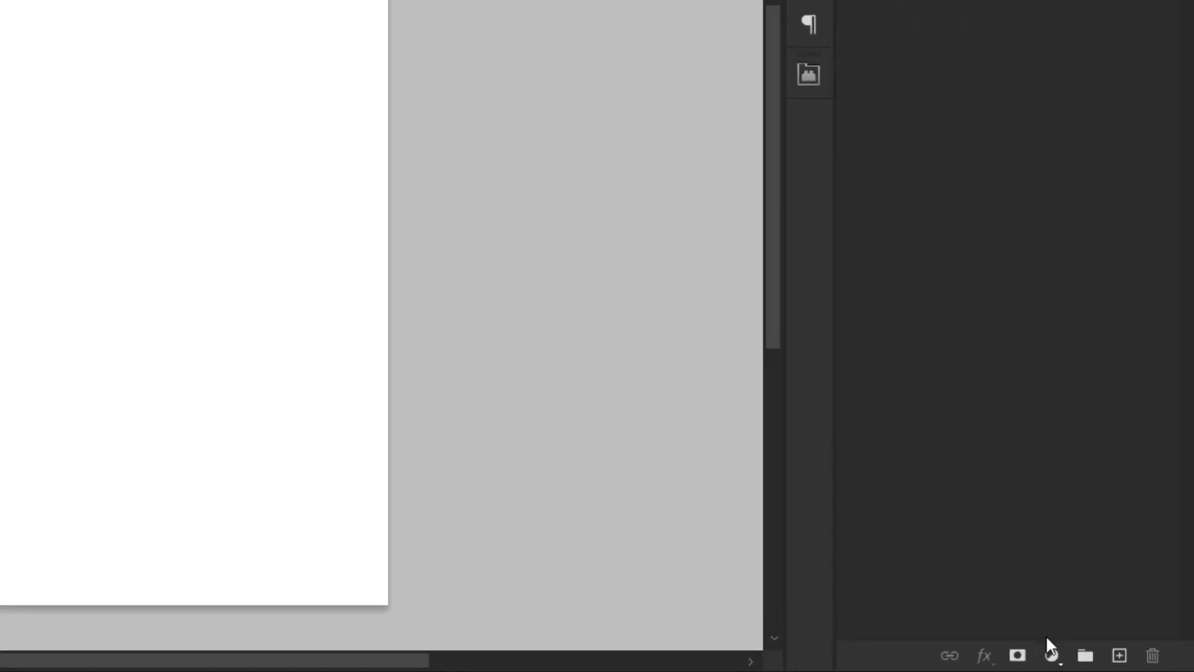
click(1047, 647)
click(1040, 270)
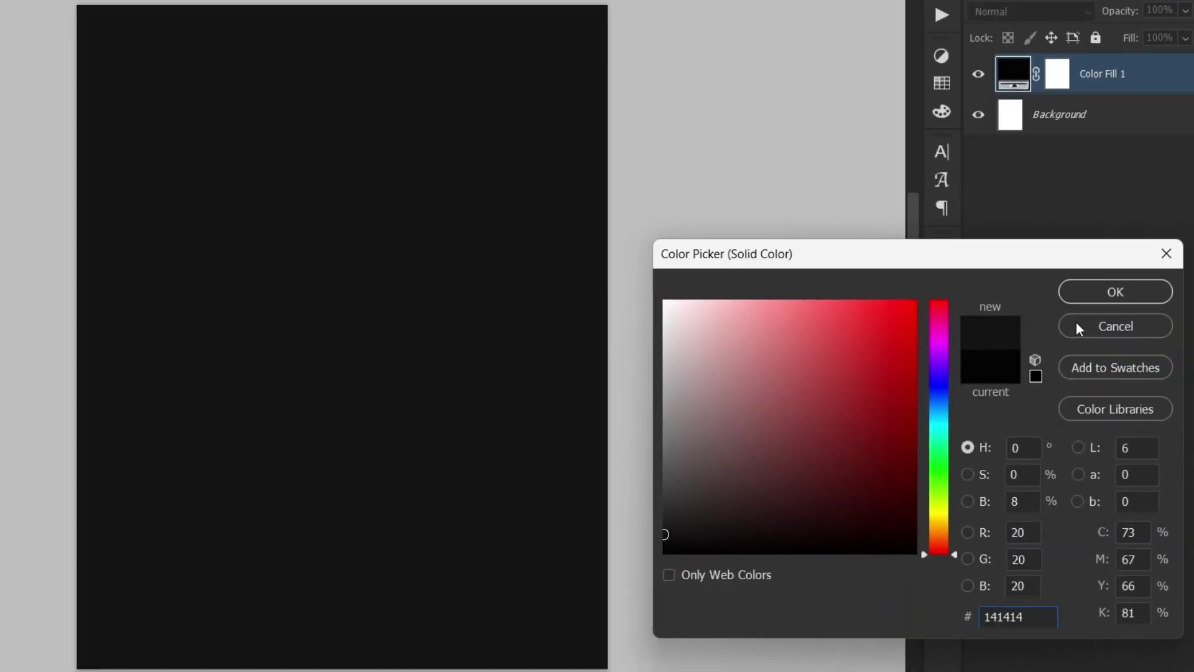
click(1111, 297)
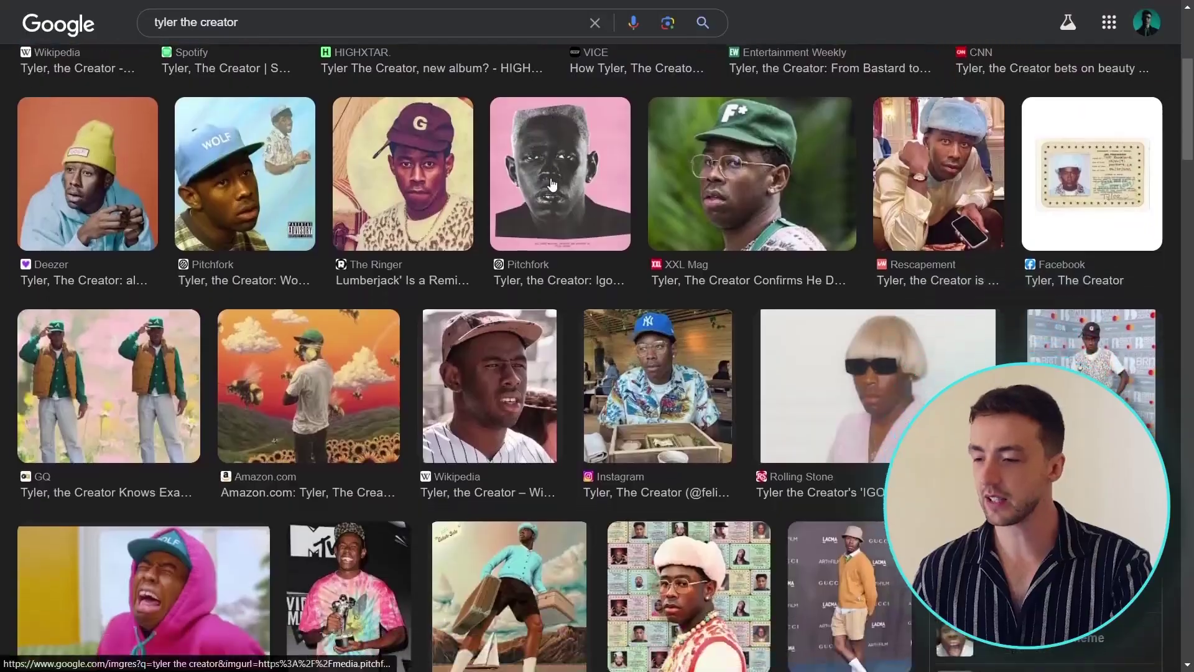
Scroll the 'tyler the creator stage' results and drag the Fader two-performer photo onto the canvas
scroll(547, 181, down, 8)
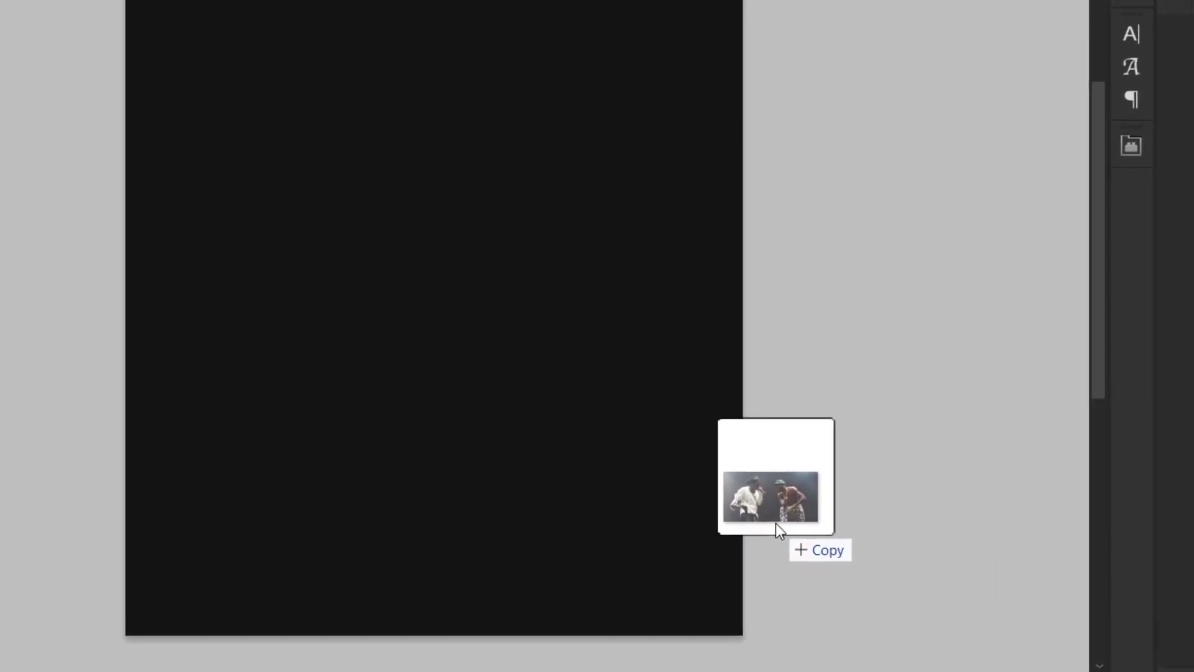
drag(775, 524, 600, 341)
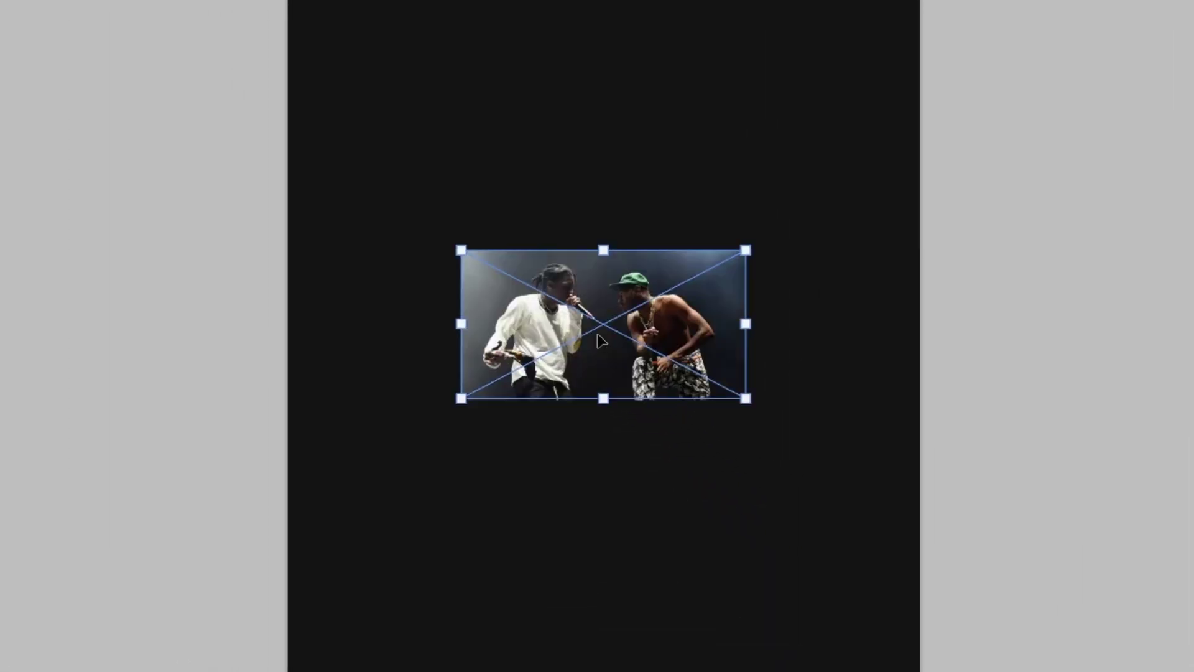
Enlarge the stage photo at the top right and frame it with a 9.56 px rectangle stroke
drag(747, 399, 850, 182)
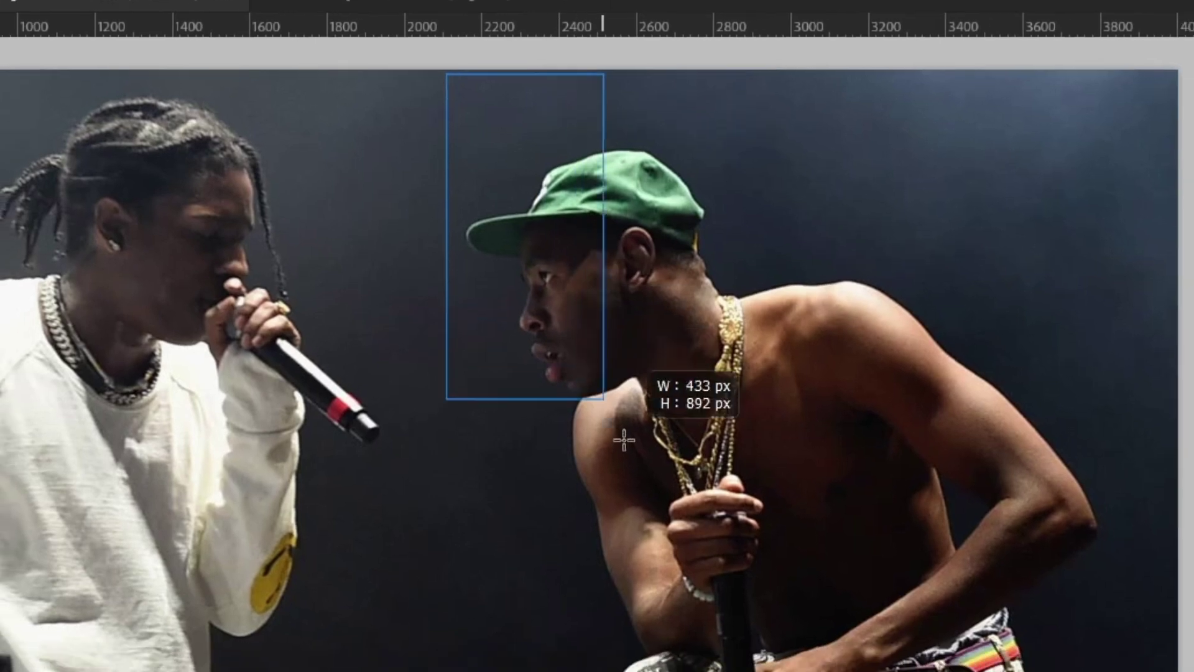
mouse_move(624, 435)
mouse_down()
mouse_move(768, 651)
mouse_move(821, 640)
mouse_move(829, 653)
mouse_up()
click(1002, 530)
drag(1016, 555, 1024, 559)
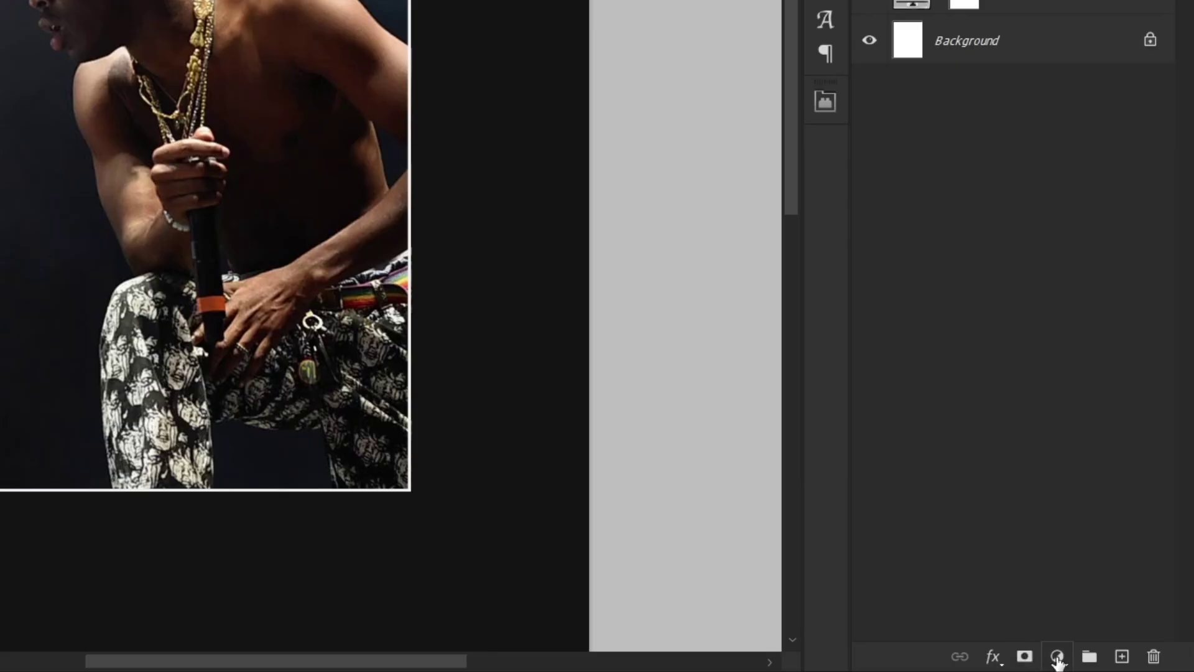
Threshold the stage photo, add noise, and merge its layers into smart object 'Tyler Main Image'
click(1105, 661)
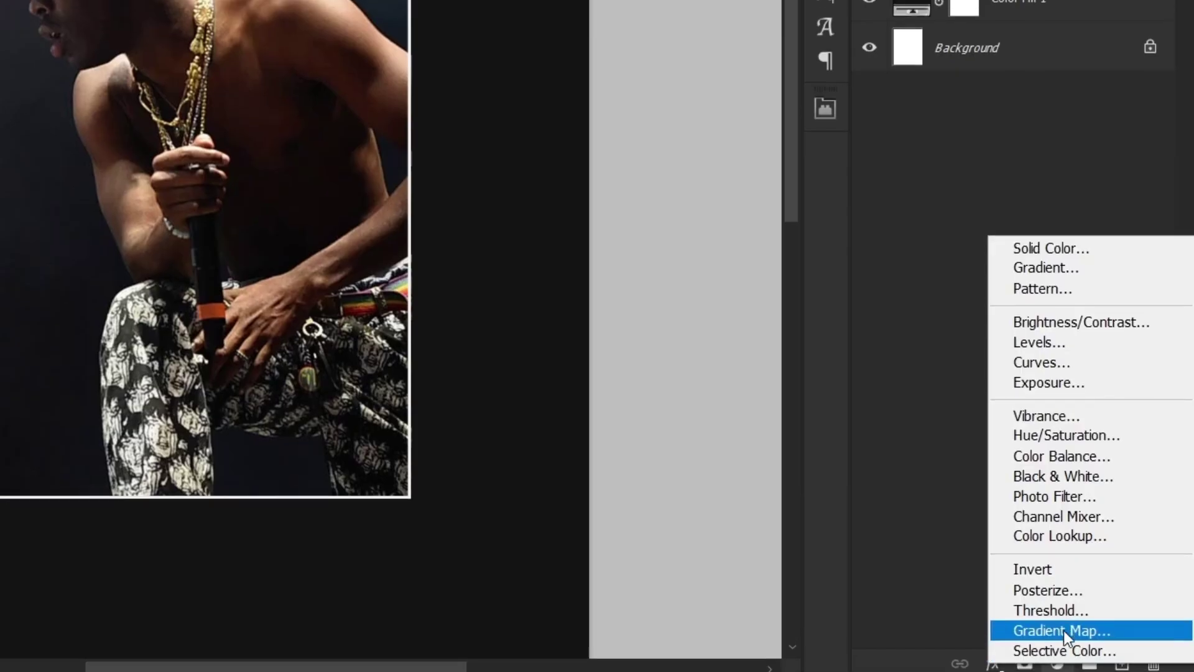
click(1080, 615)
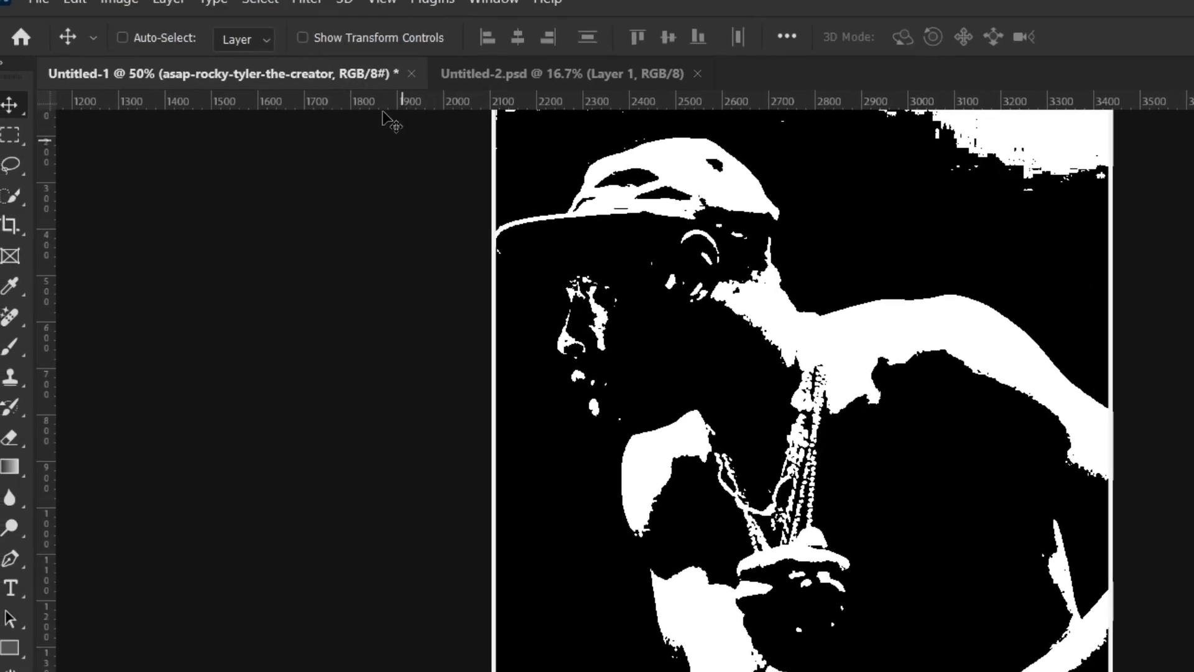
click(307, 2)
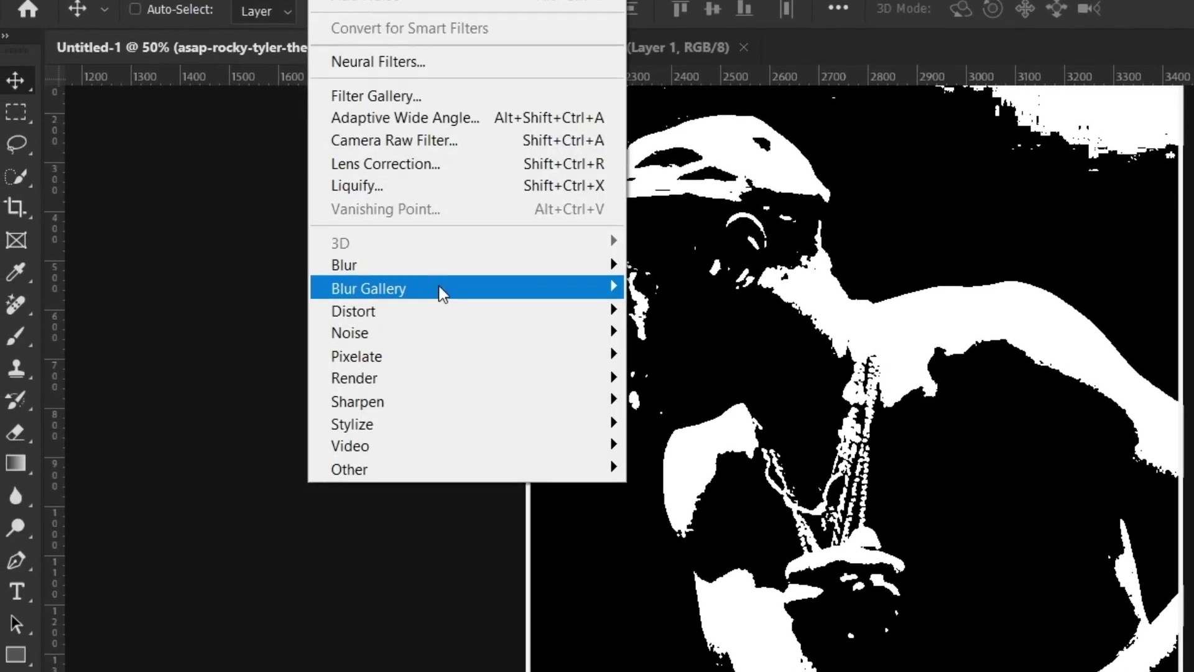
mouse_move(407, 353)
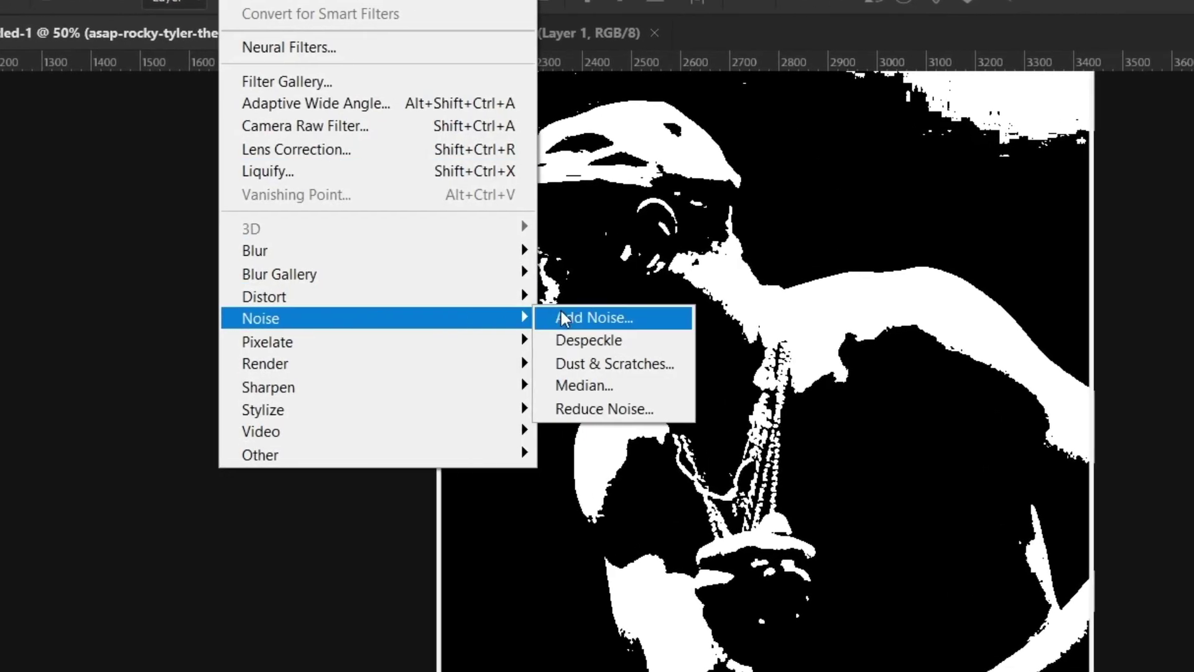
click(565, 319)
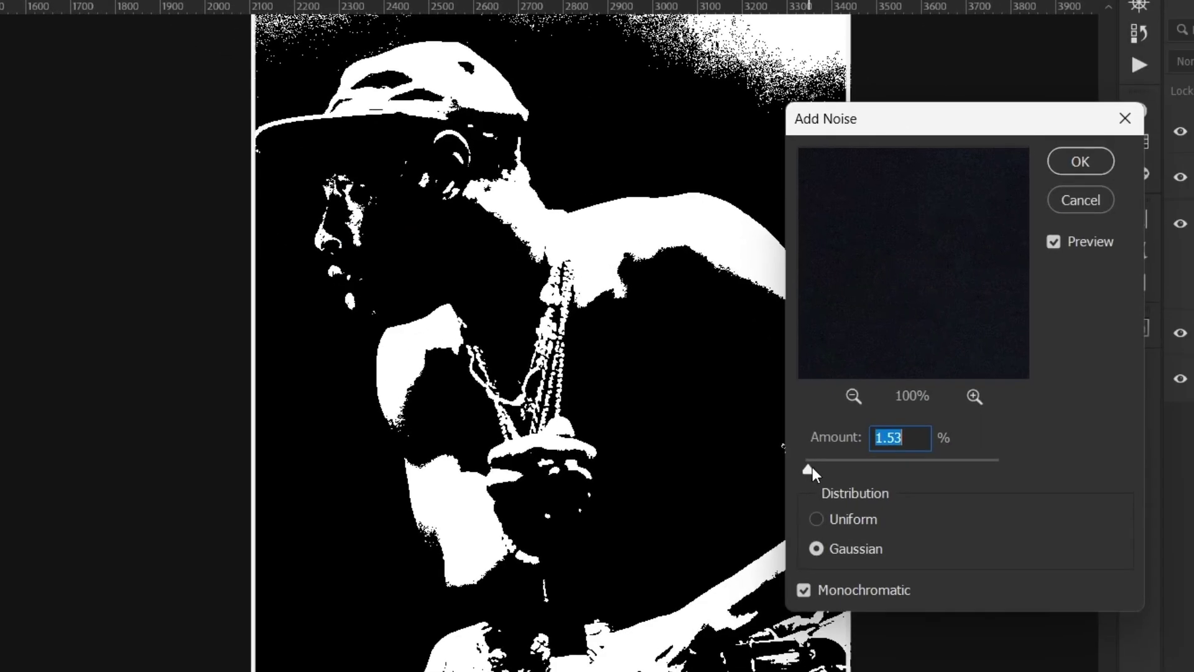
drag(812, 468, 825, 464)
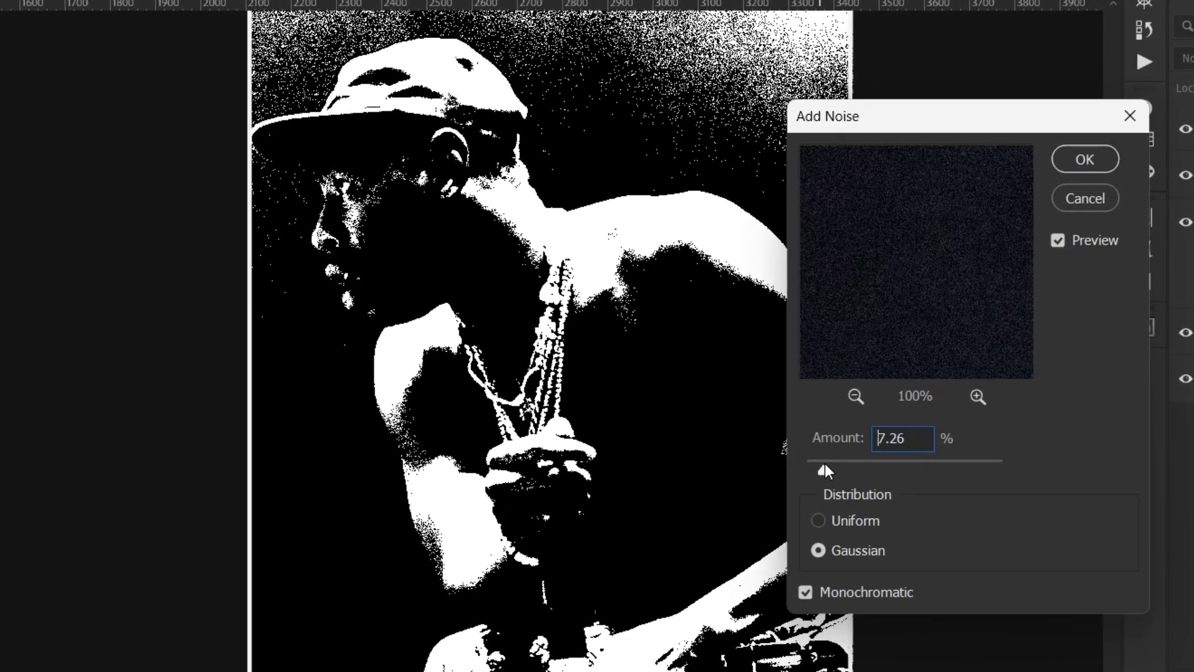
key(Return)
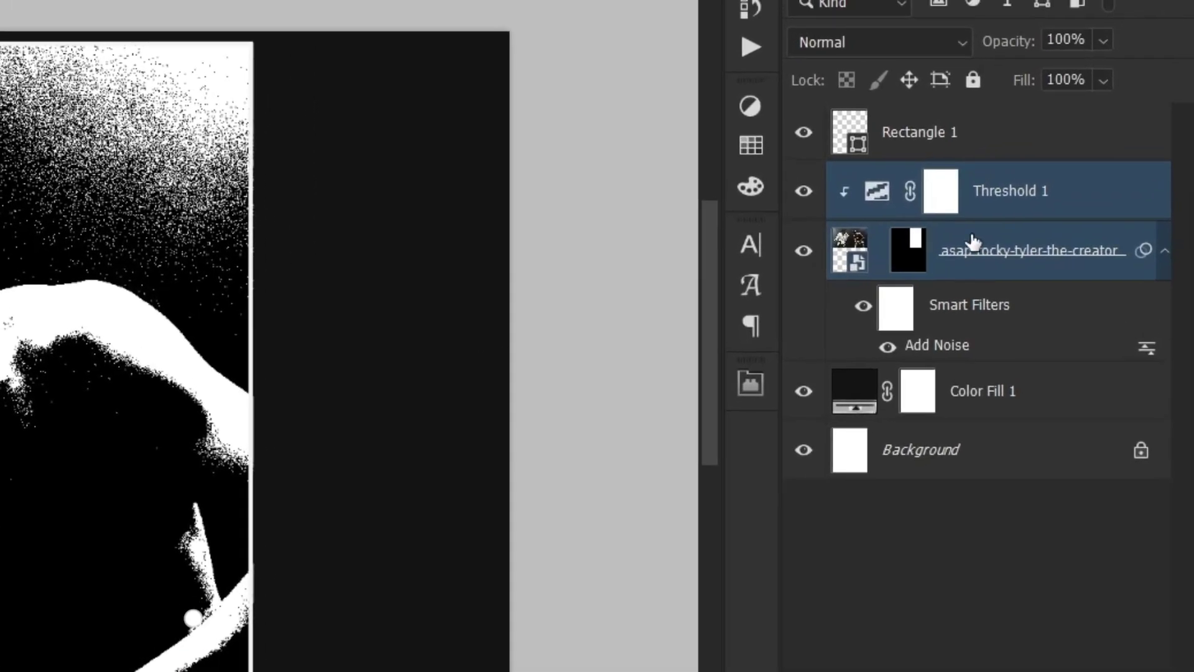
right_click(971, 235)
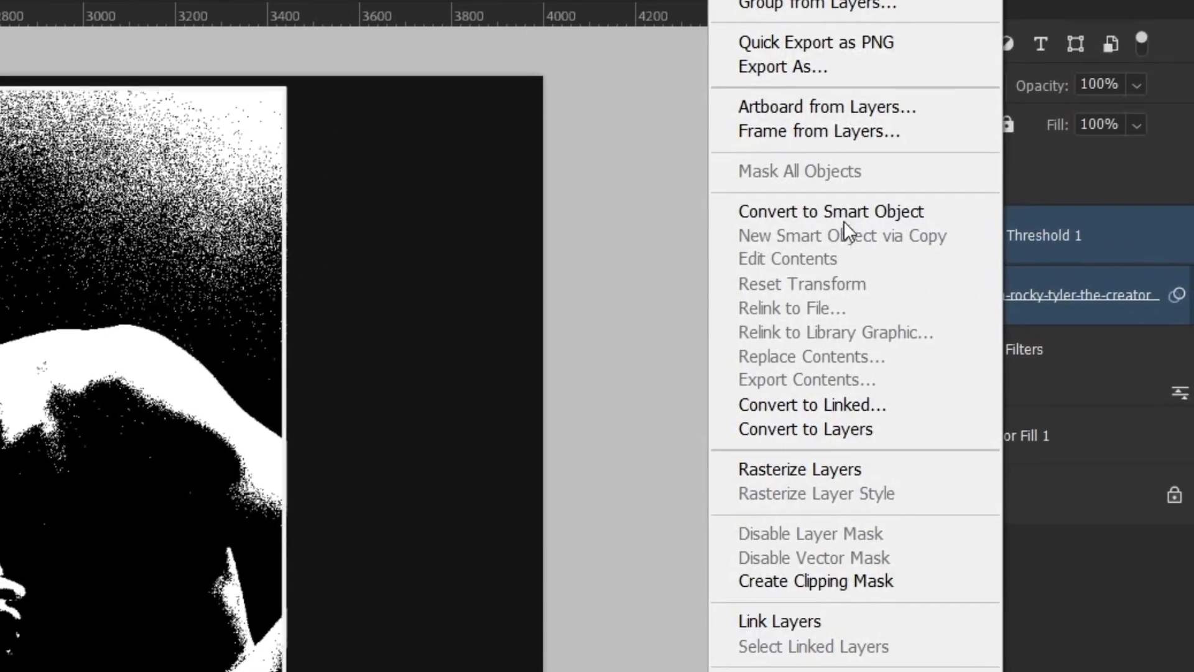
click(809, 168)
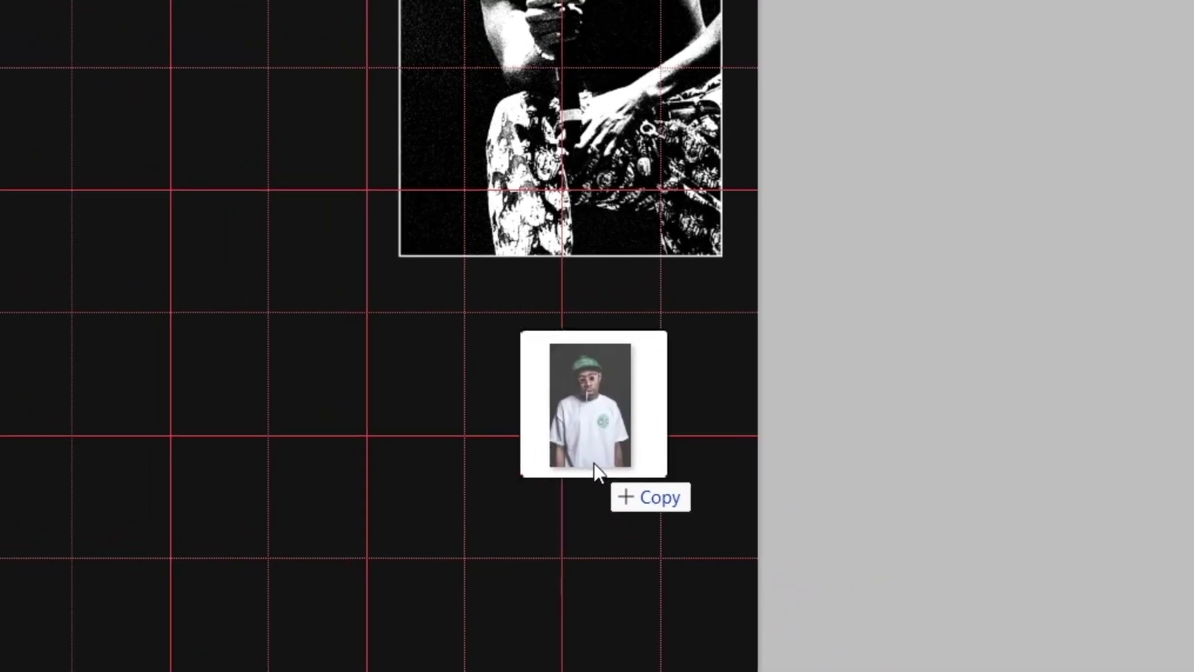
Drag in the pink-glasses portrait, enlarge it and position it at the poster's lower left
drag(600, 475, 609, 373)
drag(684, 479, 709, 666)
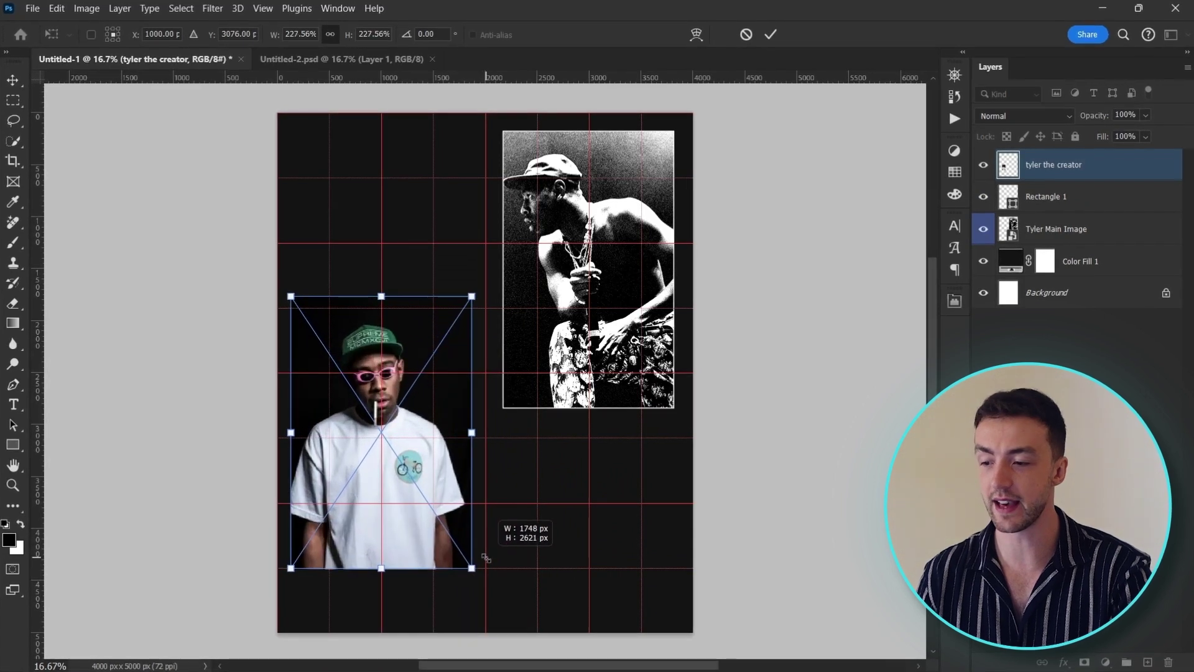
drag(672, 230, 293, 581)
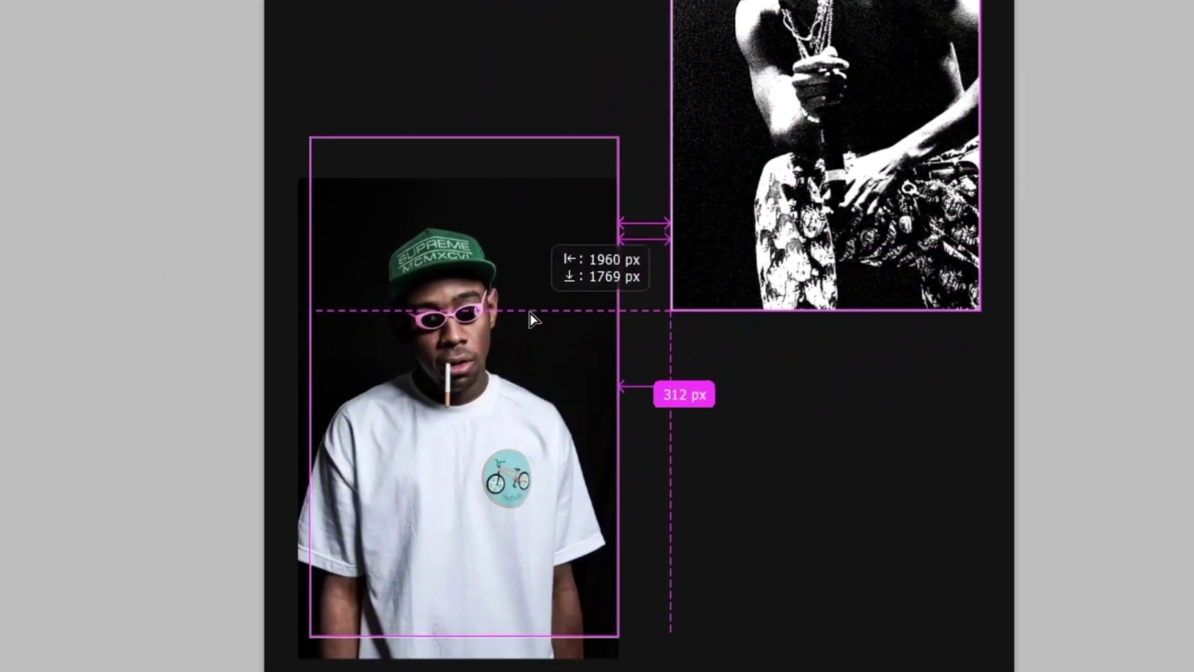
drag(539, 319, 539, 318)
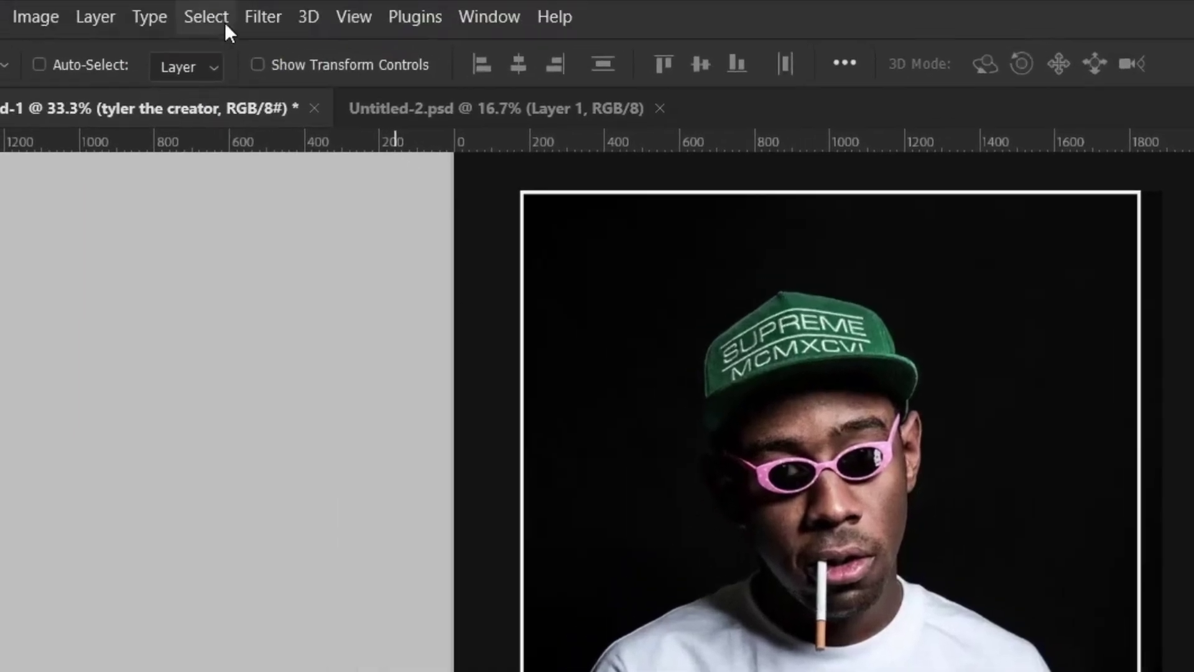
Mask the portrait to its subject with Select Subject, then add noise and a lowered Threshold
click(219, 18)
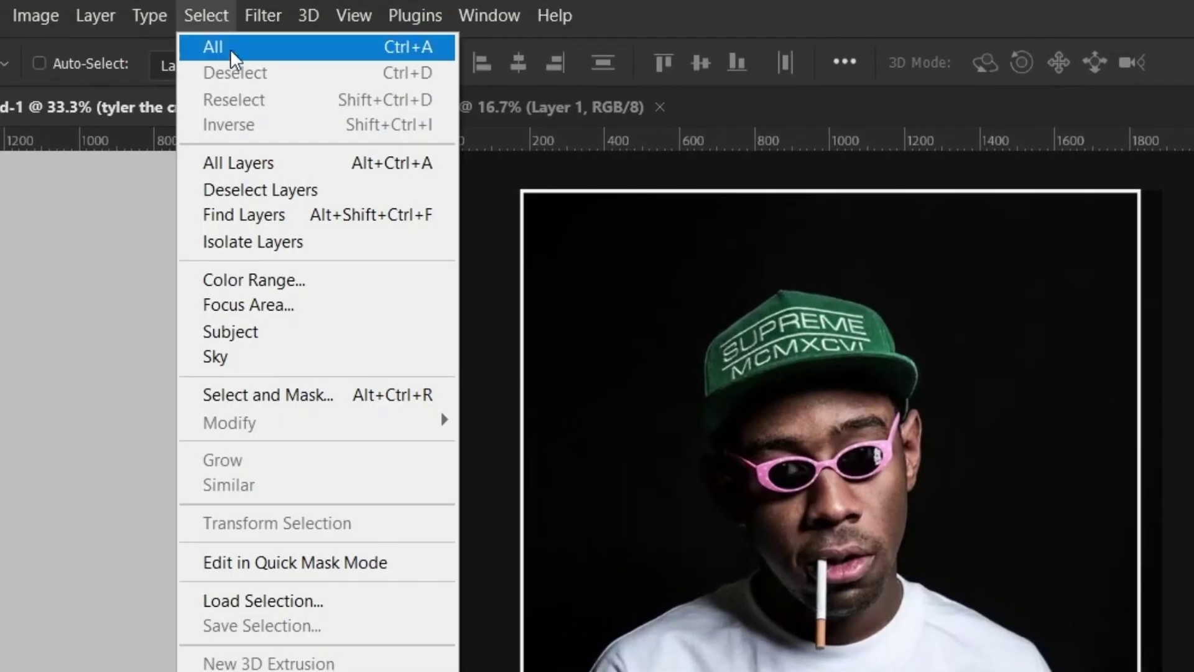
click(252, 257)
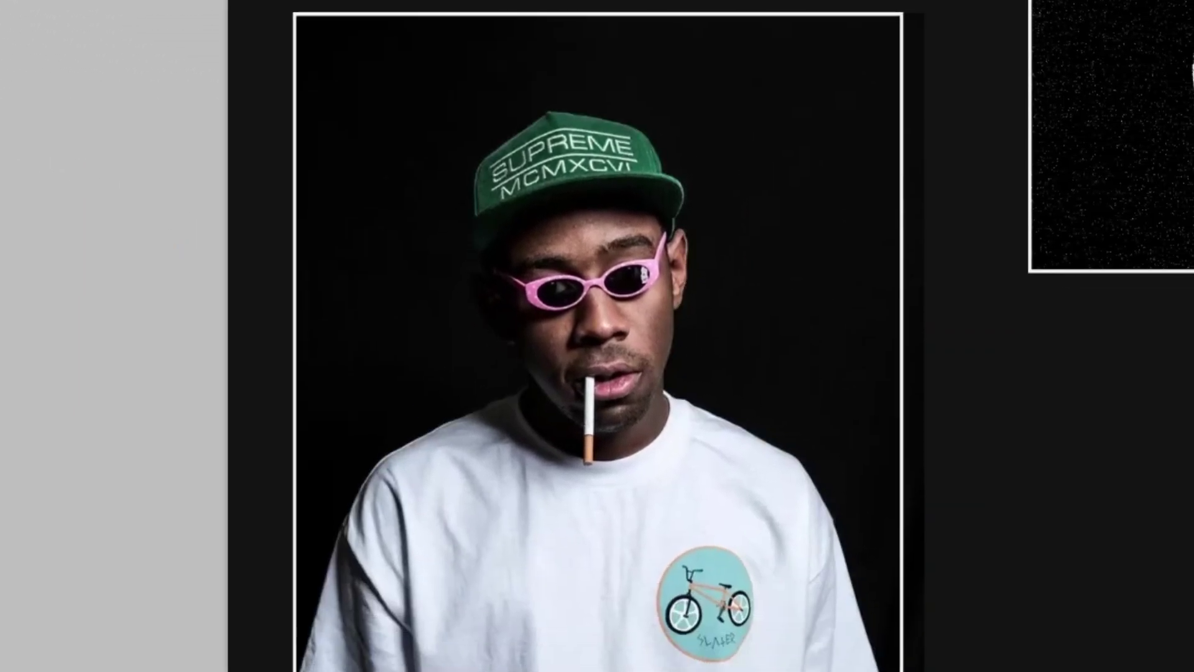
click(1084, 661)
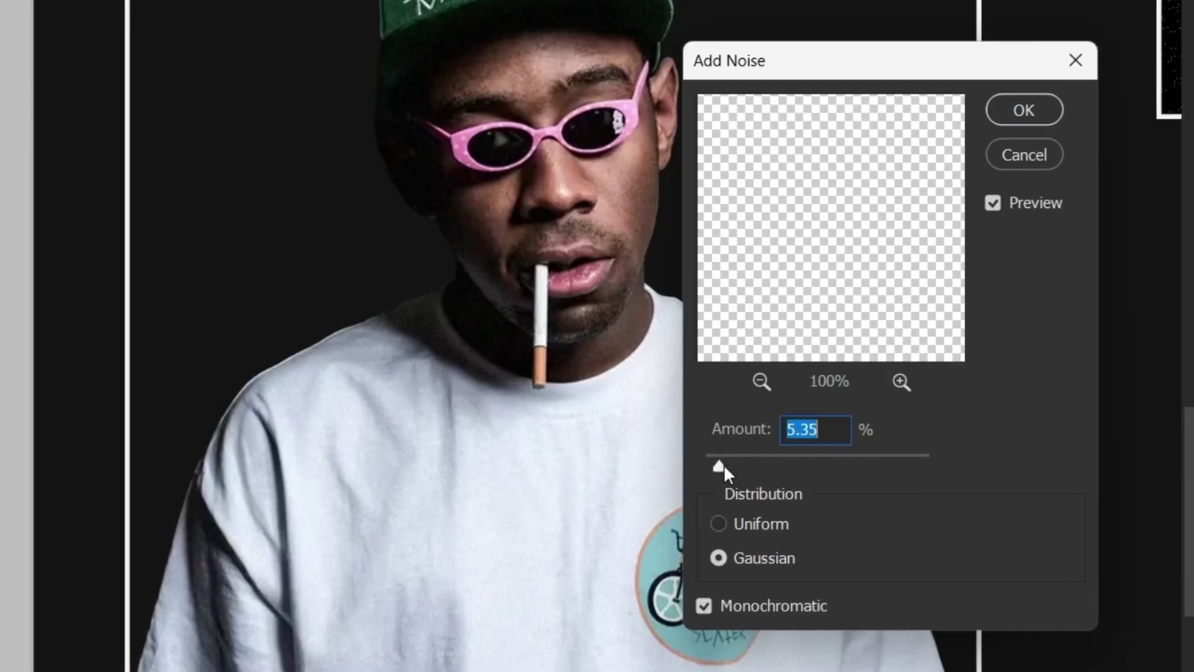
drag(723, 464, 743, 468)
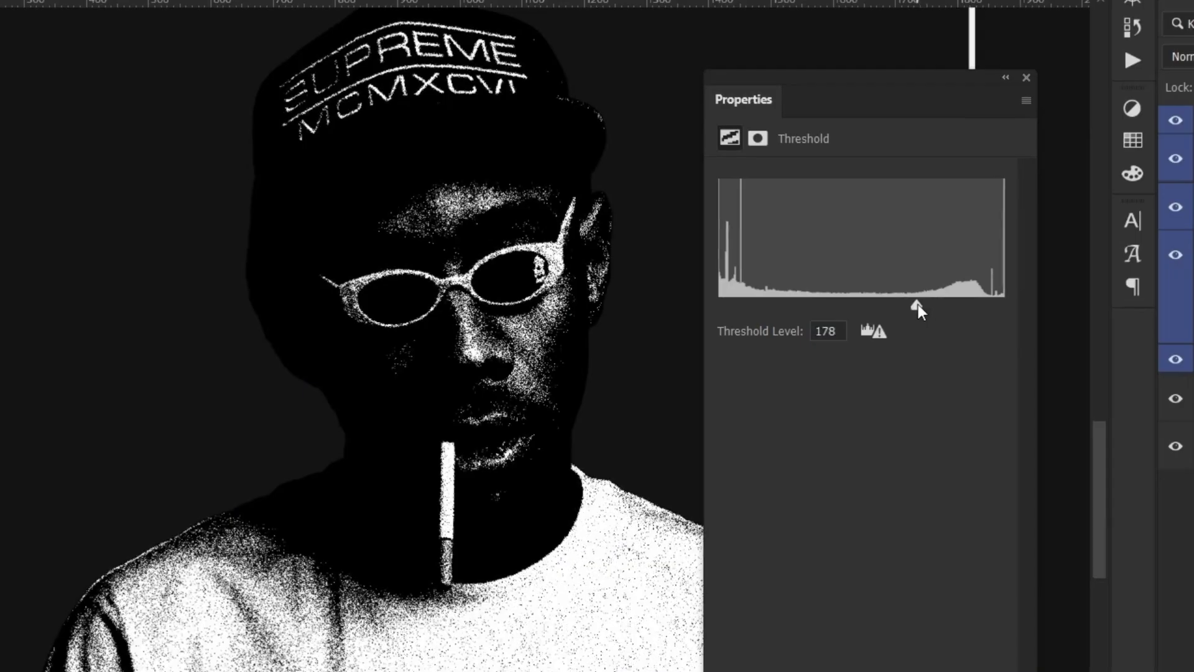
drag(916, 306, 844, 300)
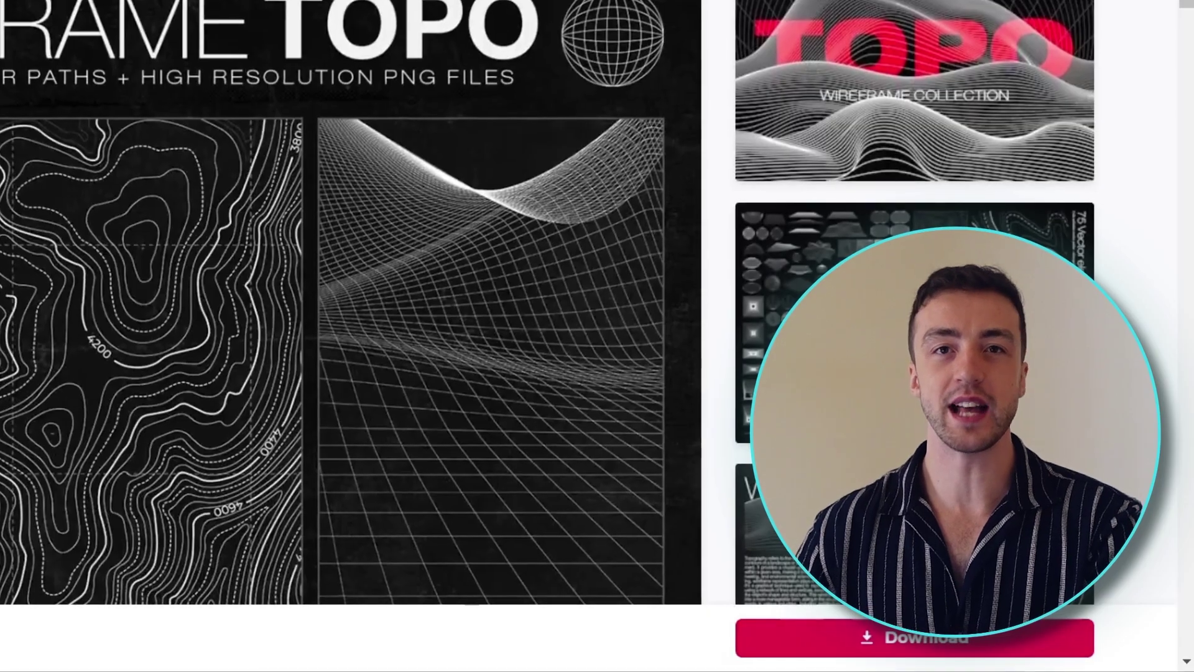
Position the wireframe grid over the portrait, enable its mask and move it below Tyler Image
scroll(348, 311, down, 1)
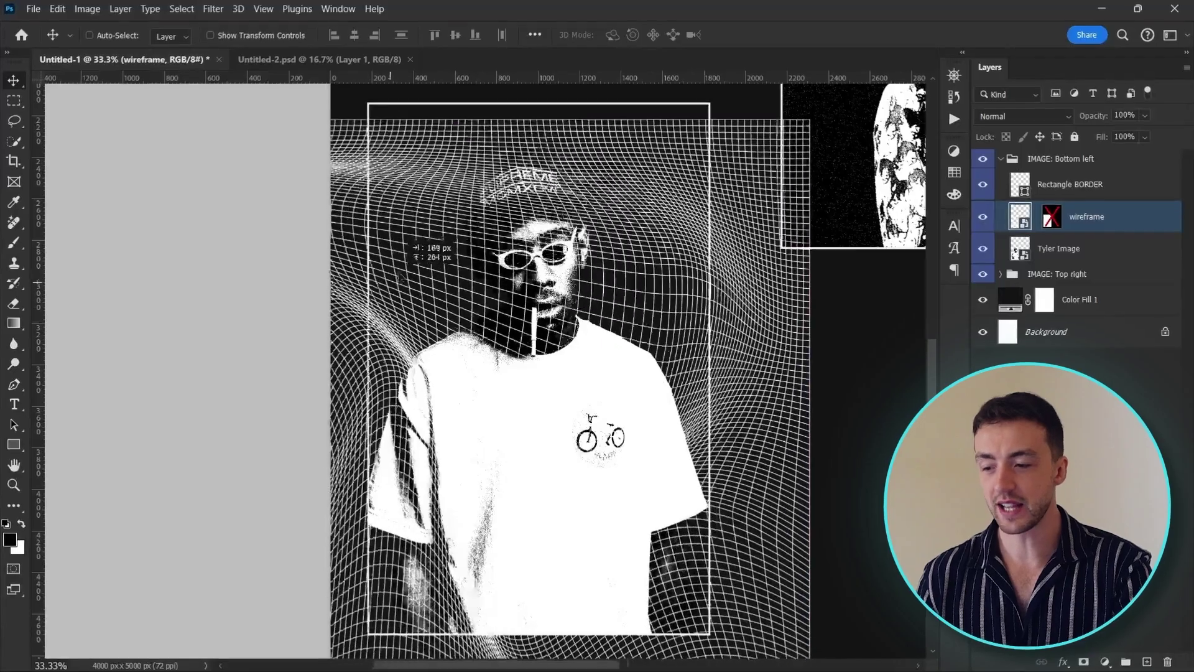
drag(498, 134, 511, 125)
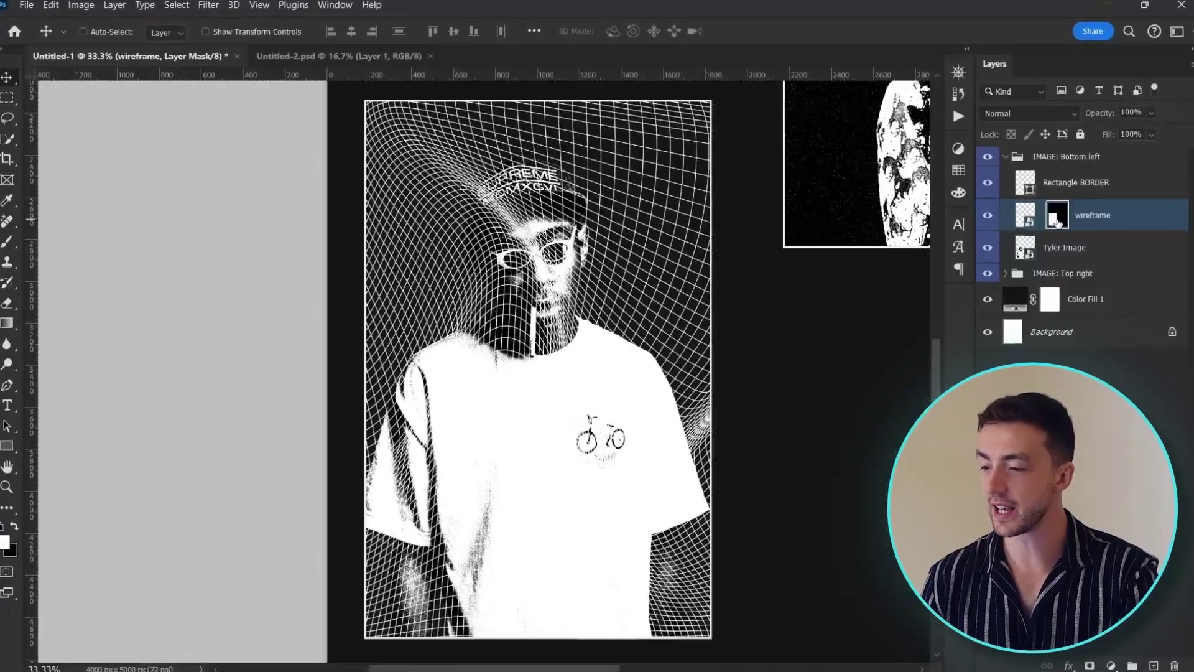
right_click(1056, 215)
click(1070, 219)
drag(1095, 215, 1112, 259)
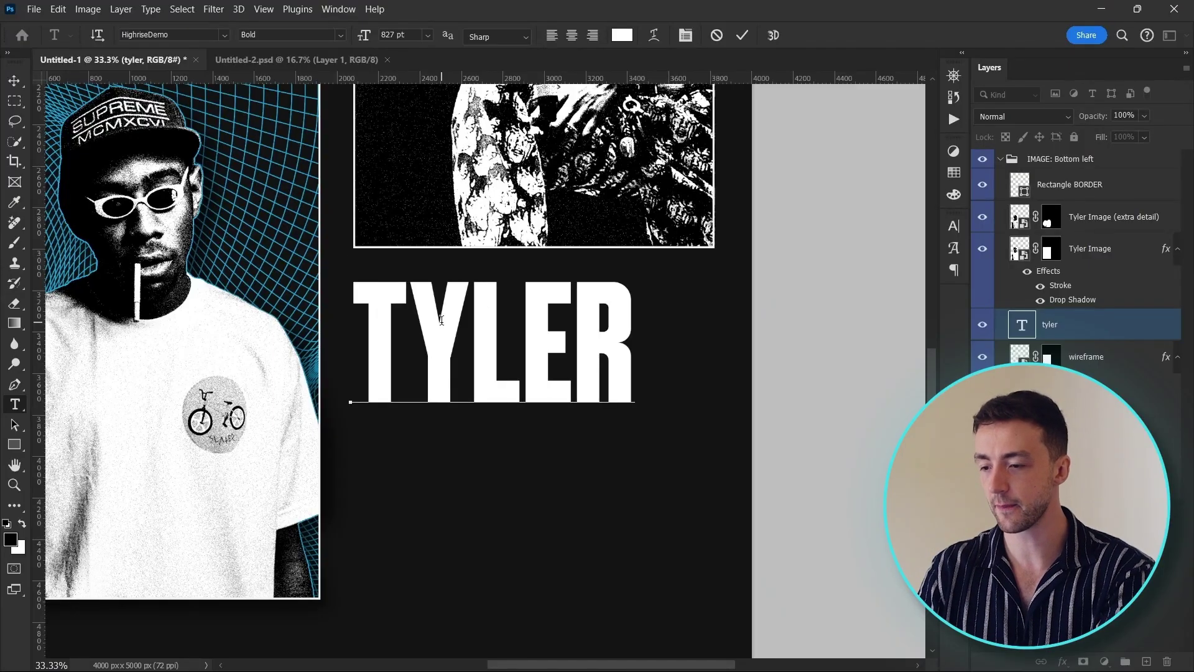
Colour the TYLER text 15a4e0 and type a new WOLF title above the portrait
click(622, 35)
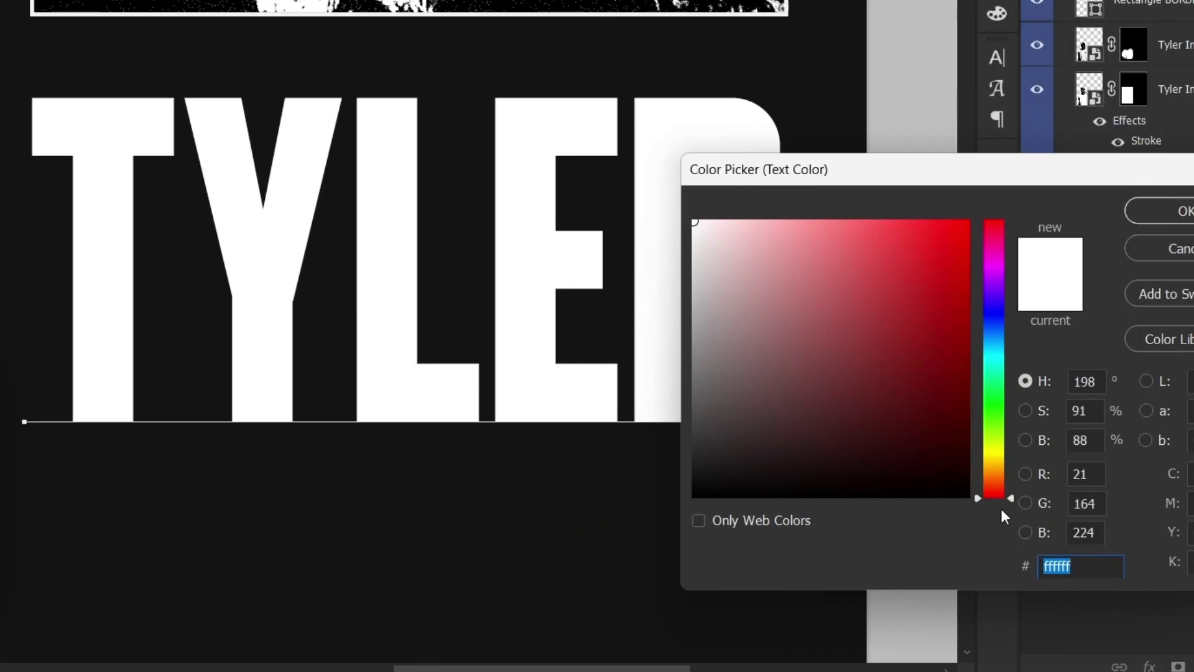
text(15a4e0)
key(Return)
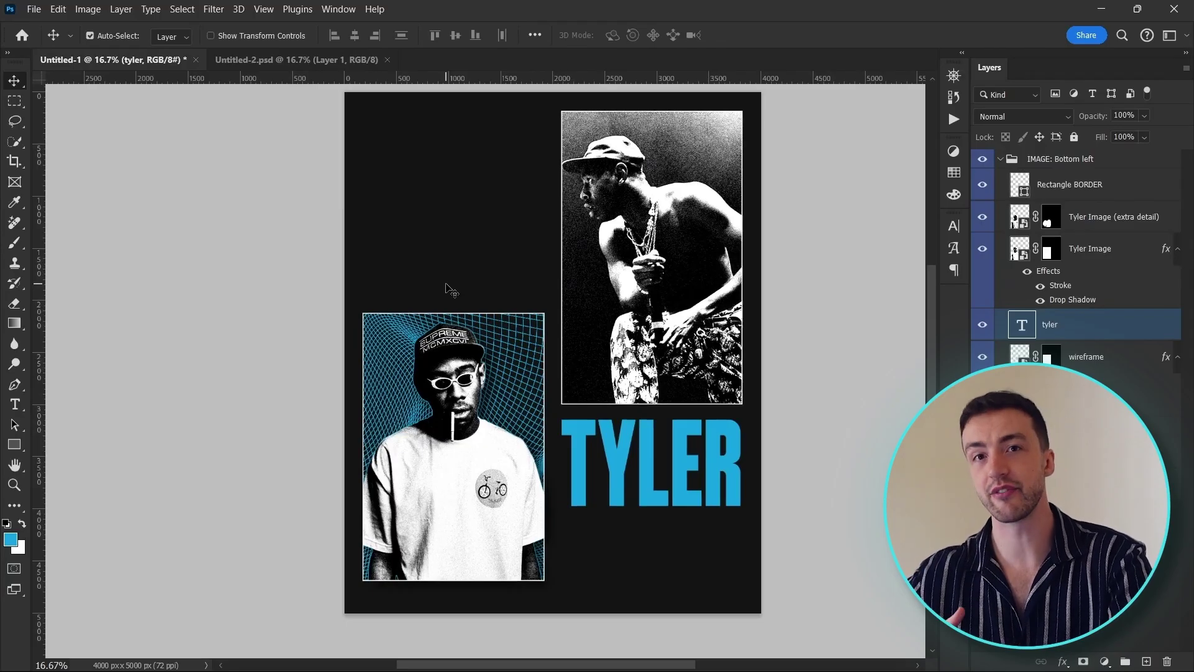
click(365, 238)
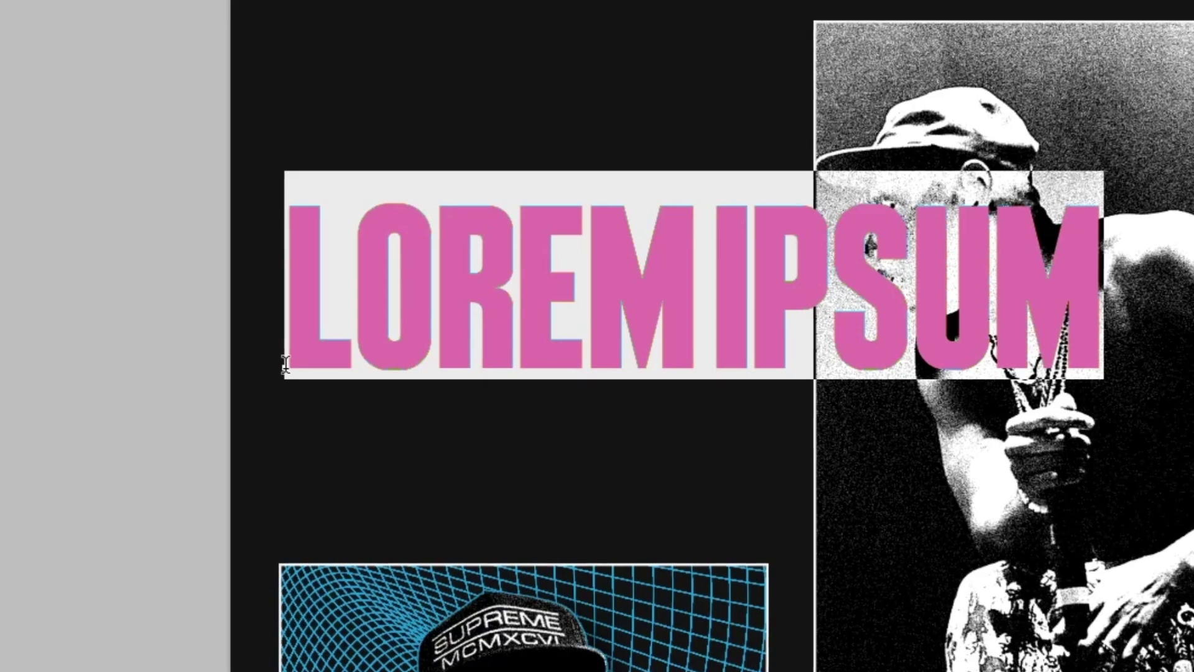
text(WOLF)
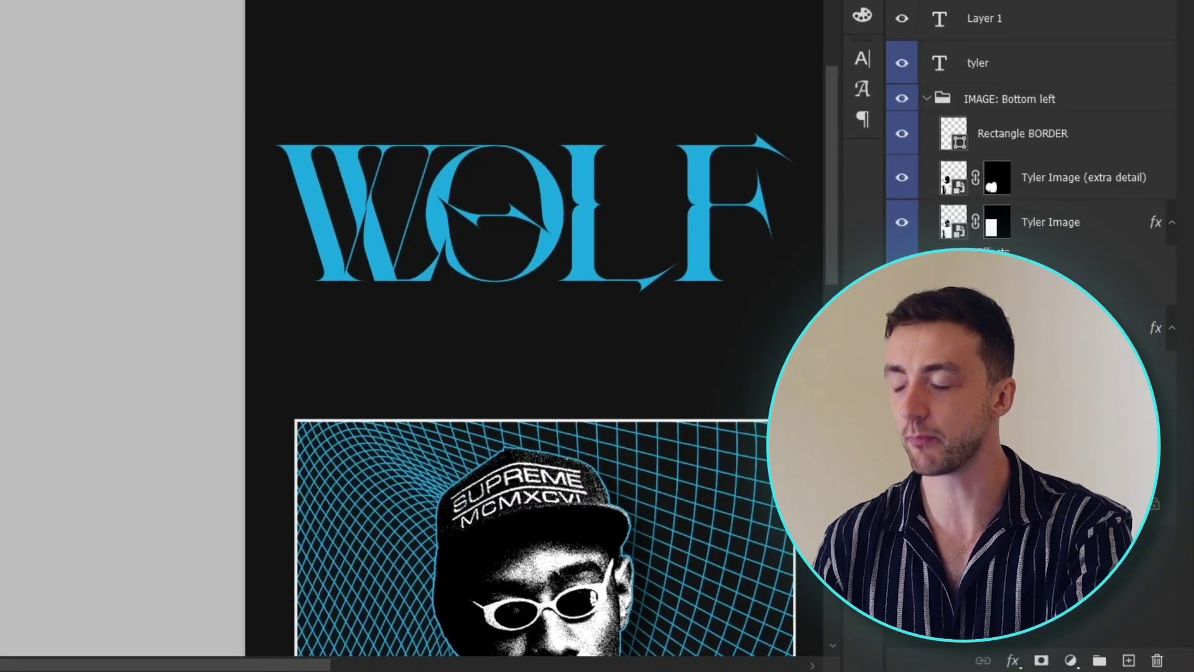
Make WOLF near-white and type the two tracklist columns, WOLF (INTRODUCTION) through LONE
drag(846, 226, 704, 200)
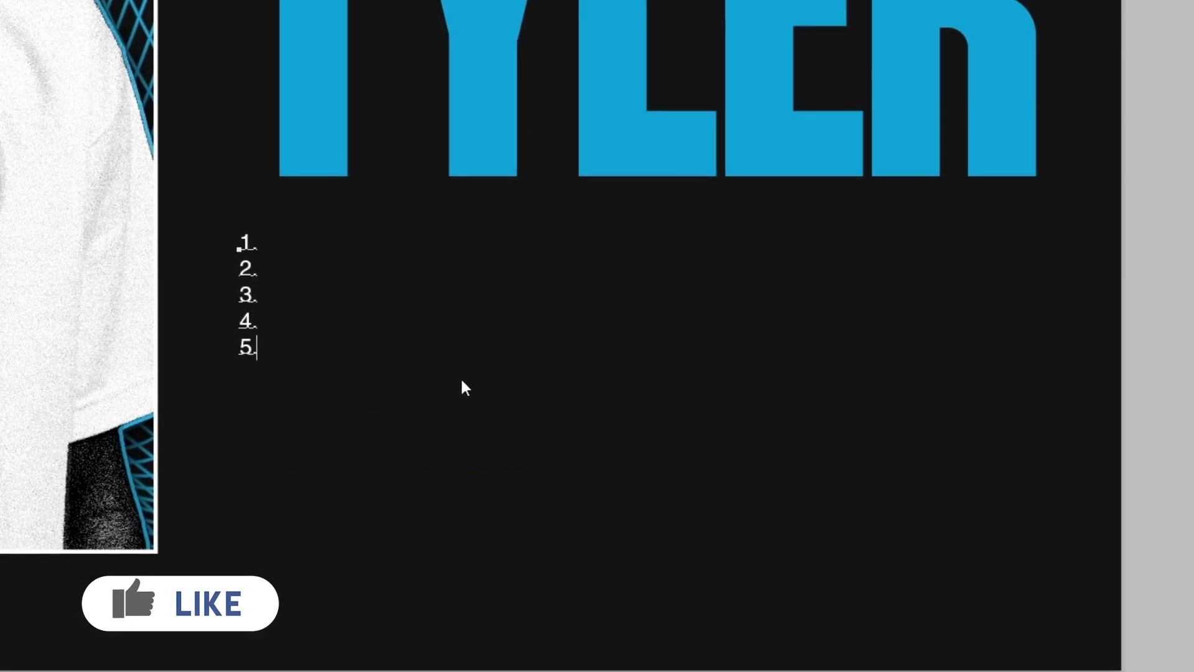
key(Return)
key(Return)
key(Return)
key(Return)
key(Up)
key(Up)
key(Up)
key(Up)
key(Up)
key(Up)
key(Up)
key(Up)
text(WOLF (INTRODUCTION) JAMBA COWBOY AWKWARD DOMO23 ANSWER SLATER 48 COLOSSUS)
key(ctrl+Return)
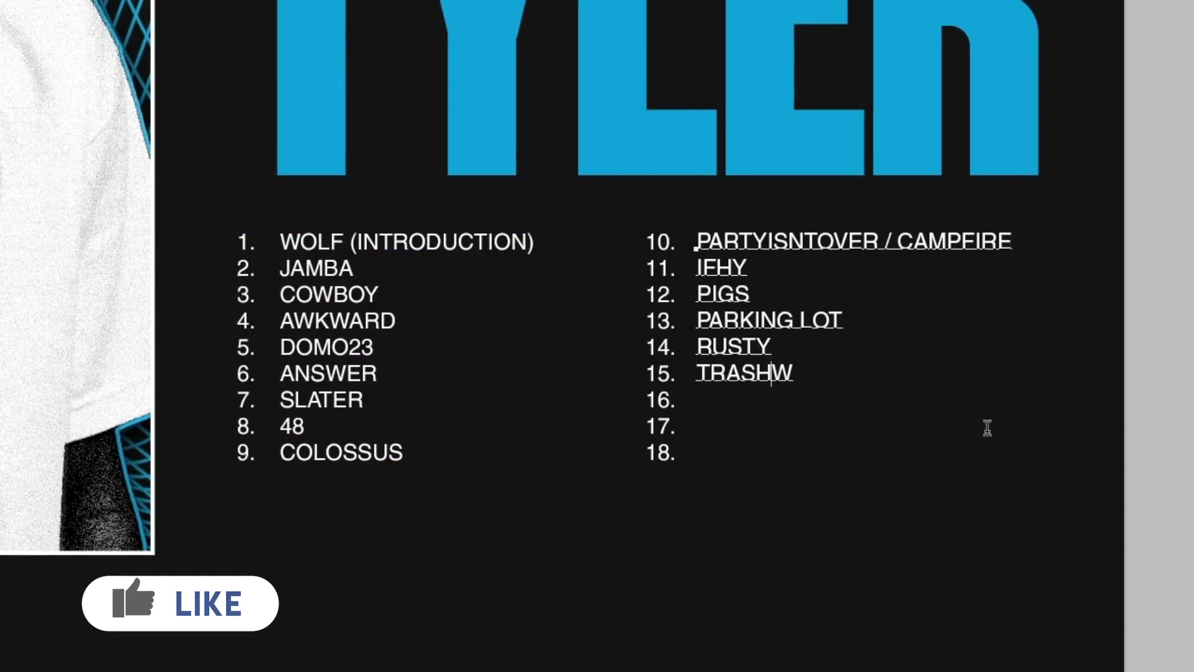
text(ANG TREEHOME95 TAMALE LONE)
key(ctrl+a)
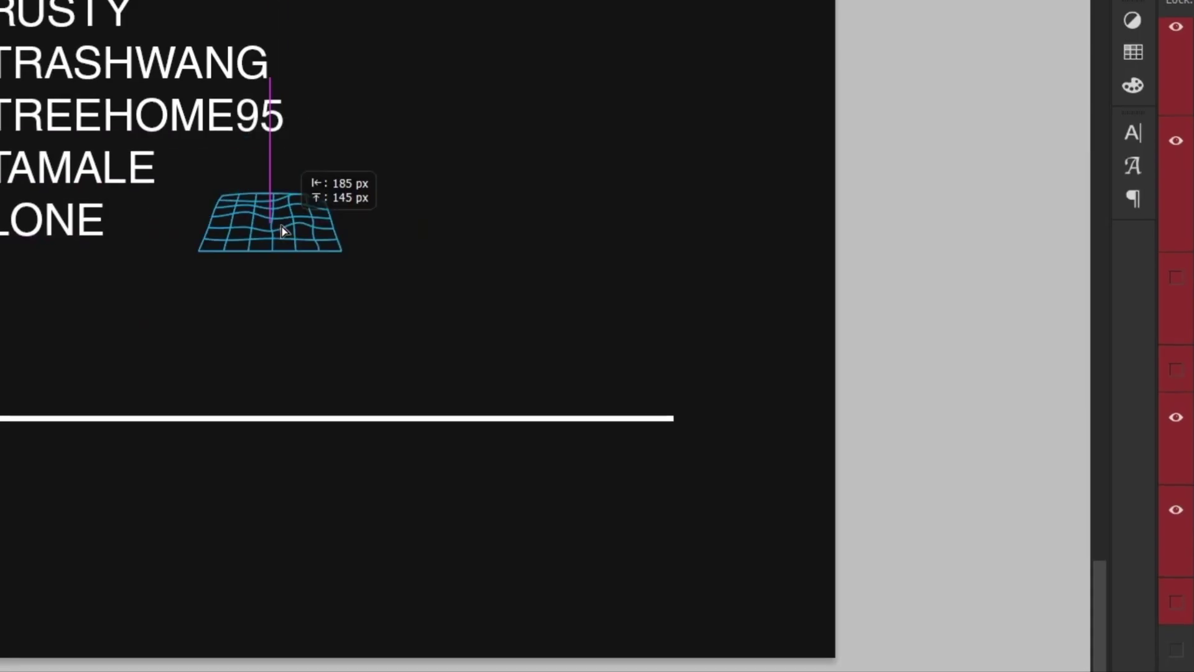
Place the grid graphic with a '222' label and shrink the smiley onto the bottom line
drag(286, 232, 458, 352)
key(t)
click(530, 366)
text(222)
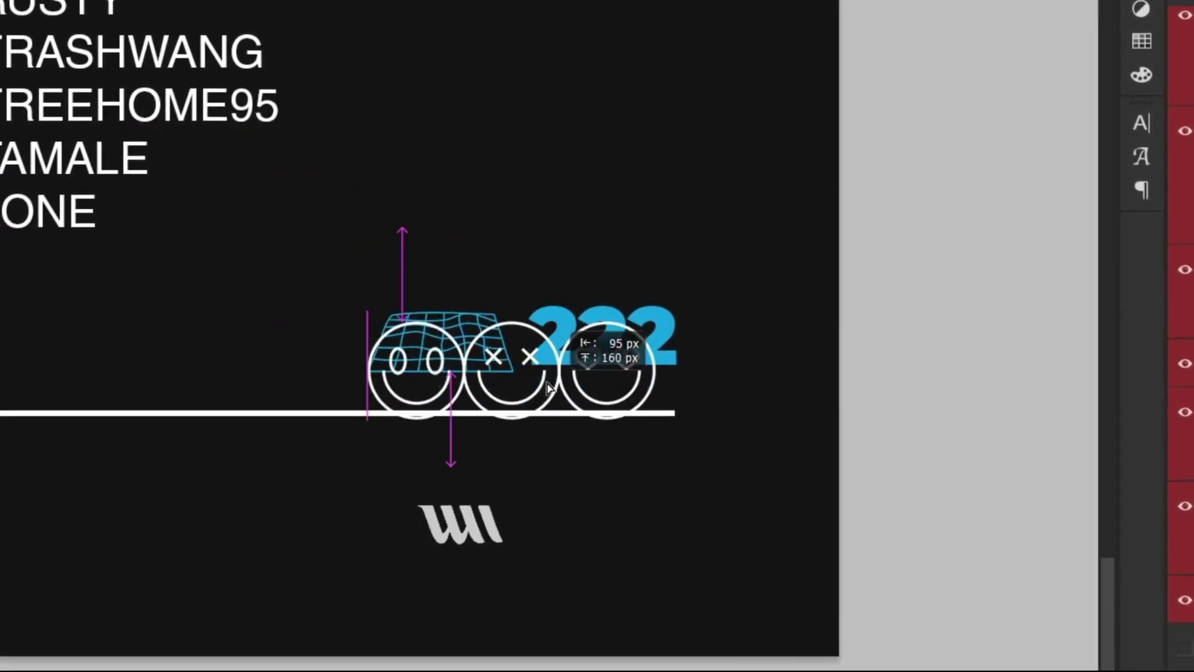
drag(594, 336, 669, 502)
drag(726, 645, 688, 591)
key(Return)
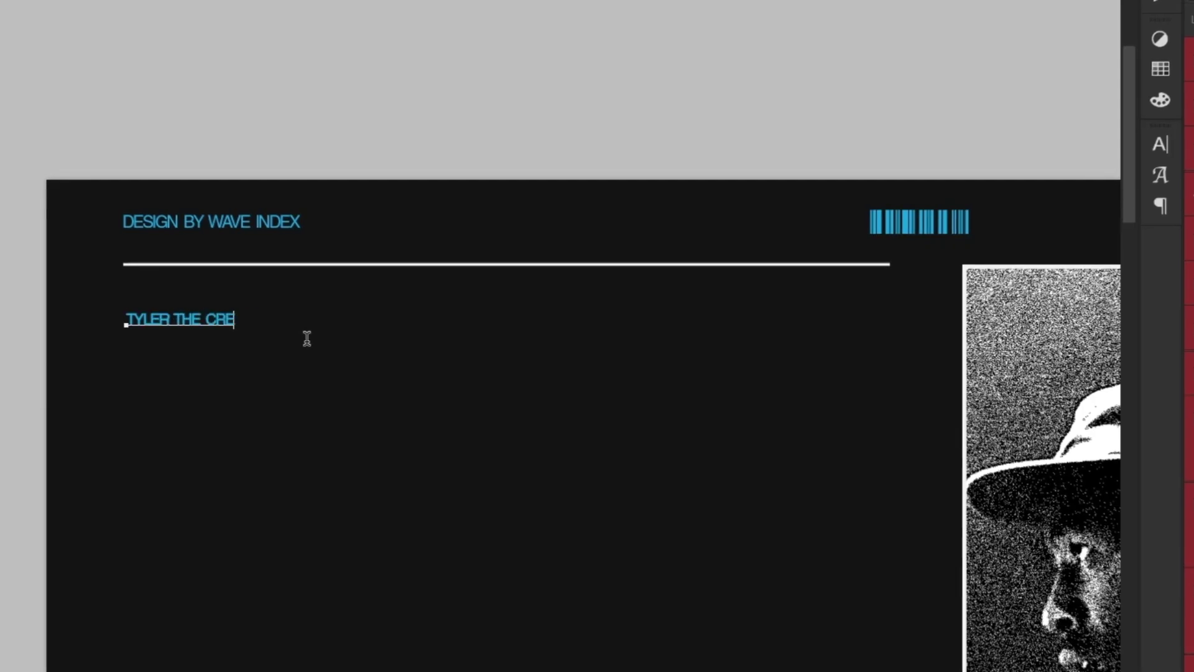
Type the 'CALL ME IF YOU GET LOST' credits, copy them to the right, and shrink the globe
text(ATOR)
key(Return)
text(CALL ME IF YOU GET LOST)
drag(156, 323, 764, 316)
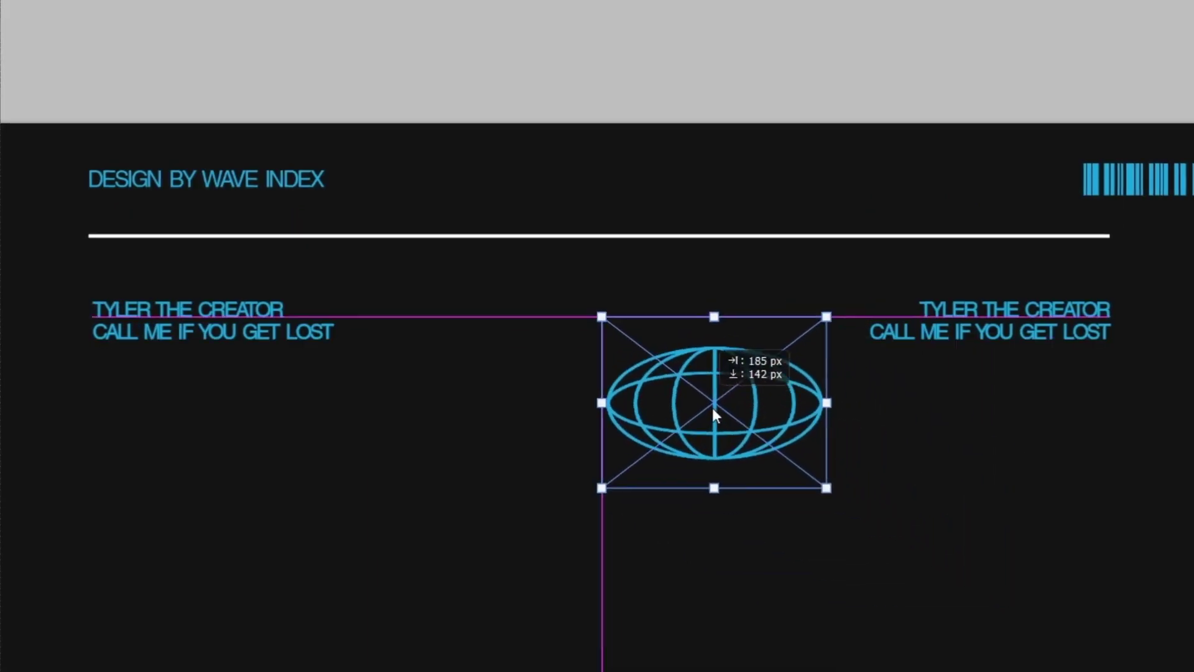
drag(712, 409, 661, 367)
key(Return)
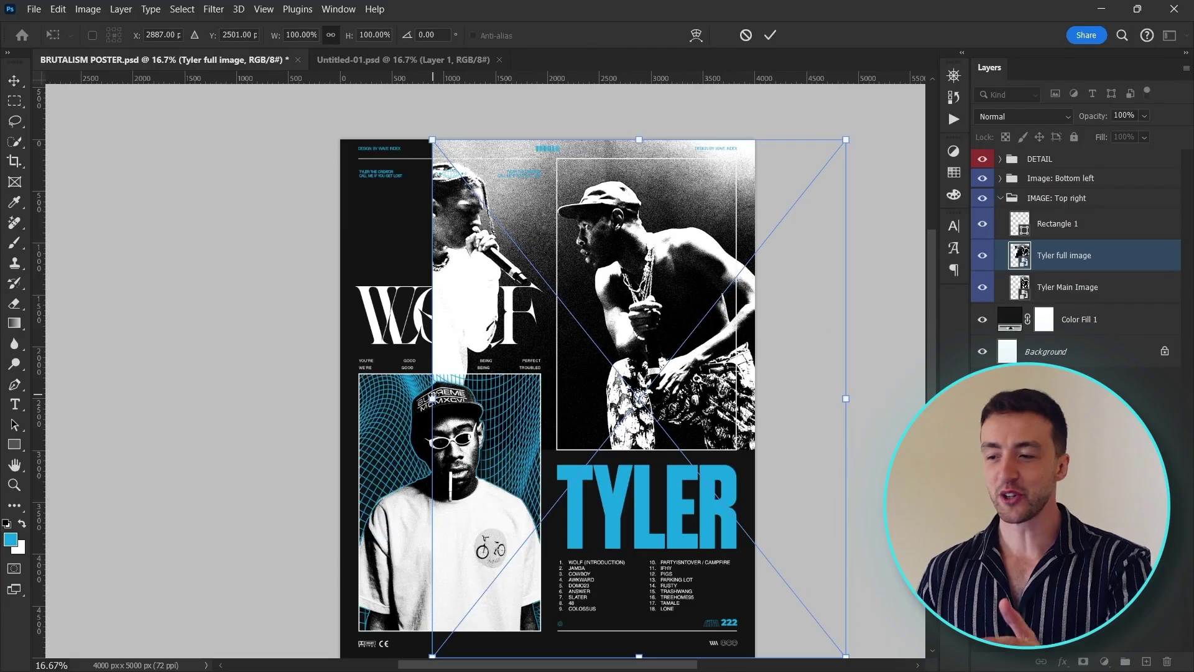
Scale up the placed cutout figure over its frame and nudge it slightly left
drag(427, 399, 404, 397)
key(shift+Left)
key(shift+Left)
key(shift+Left)
key(shift+Left)
key(shift+Left)
key(shift+Left)
key(shift+Left)
key(shift+Left)
key(shift+Left)
key(shift+Left)
key(shift+Left)
key(shift+Left)
key(shift+Left)
key(shift+Left)
key(shift+Left)
key(shift+Left)
key(shift+Left)
key(shift+Left)
key(shift+Left)
key(shift+Left)
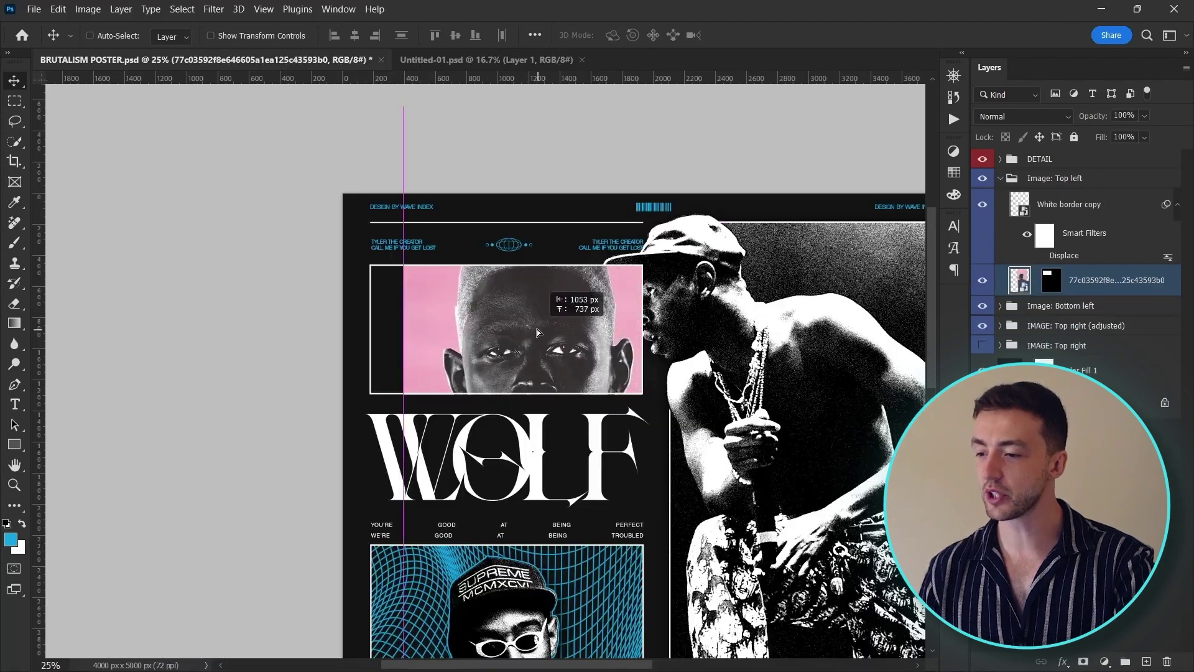
Move the pink face photo into the top-left frame and scale it so the eyes fill it
drag(536, 329, 508, 316)
key(ctrl+t)
drag(368, 369, 206, 361)
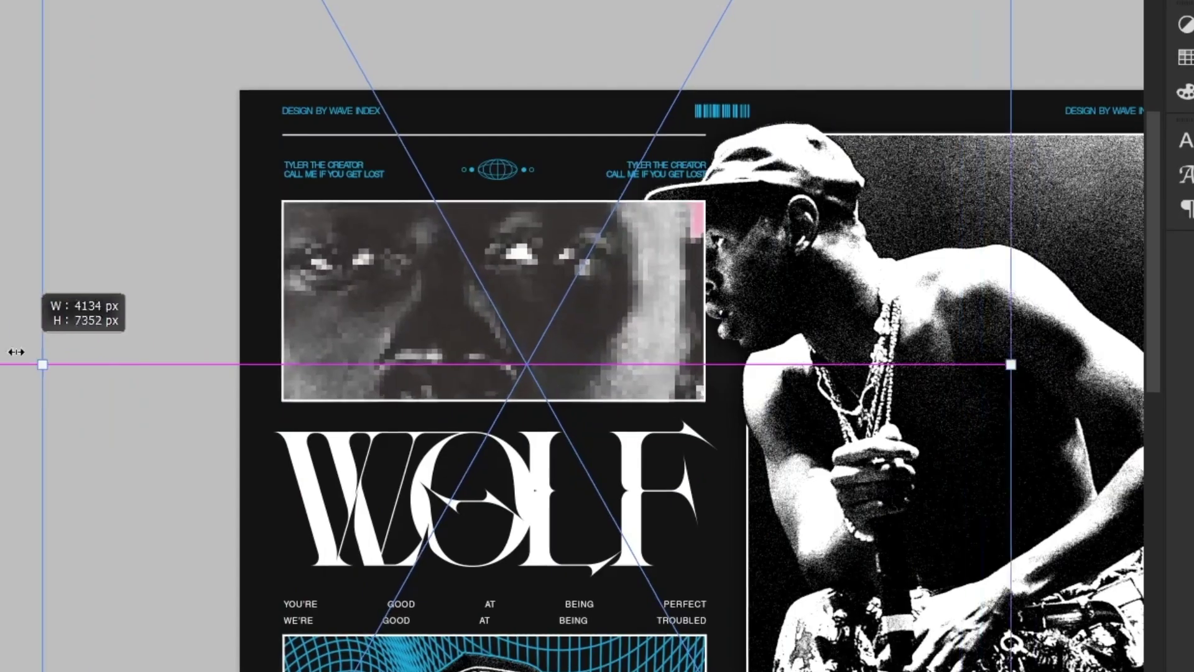
drag(435, 311, 485, 363)
key(Return)
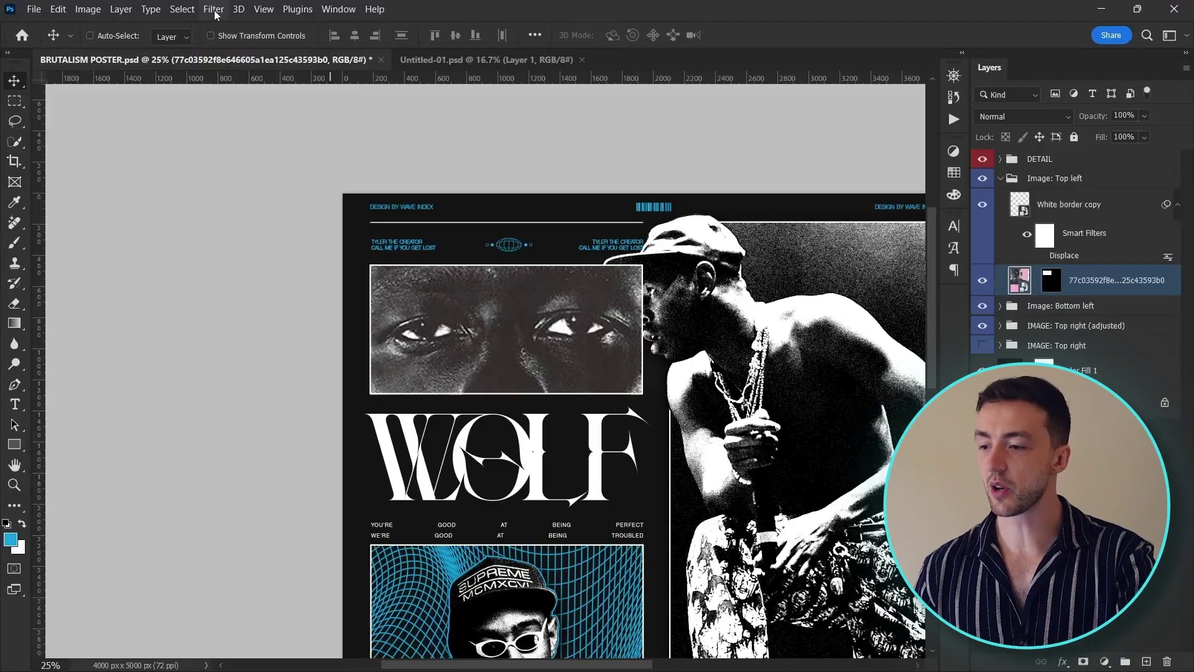
Apply the Graphic Pen sketch filter from the Filter Gallery to the face photo
click(214, 9)
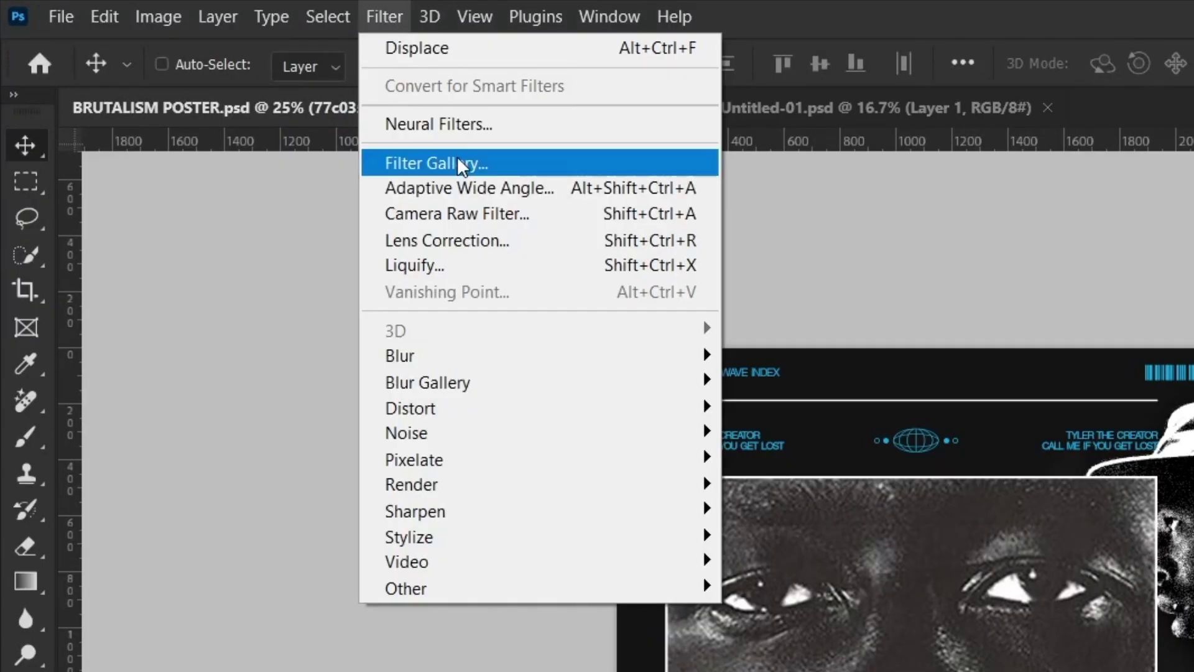
click(416, 163)
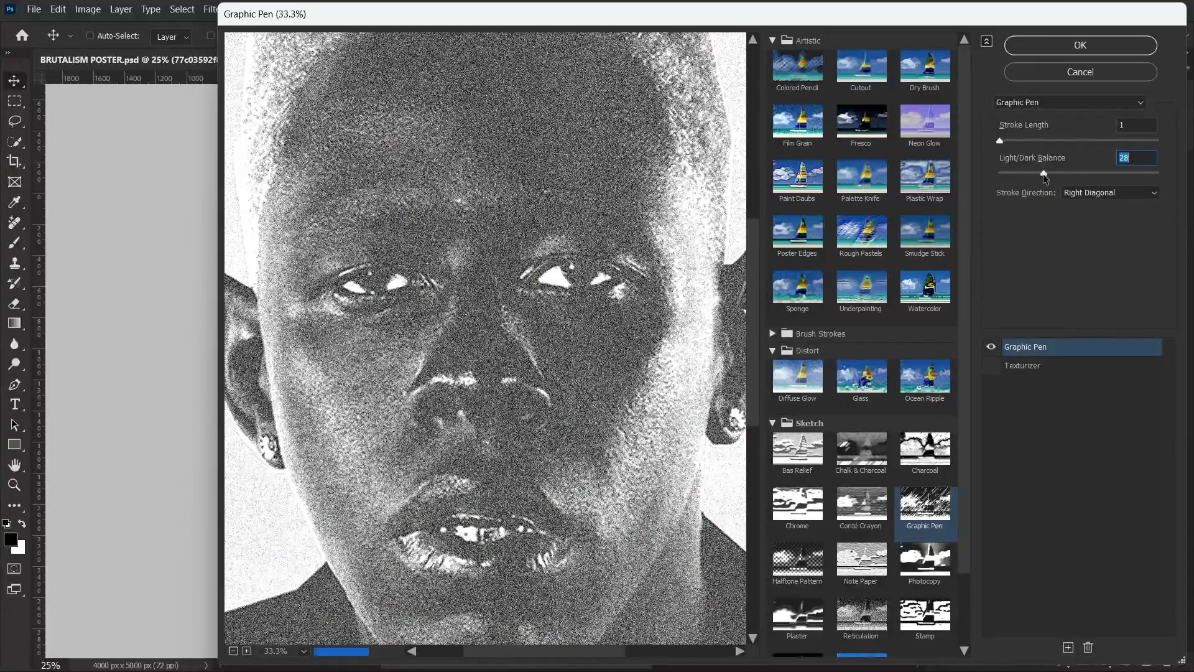
click(1082, 73)
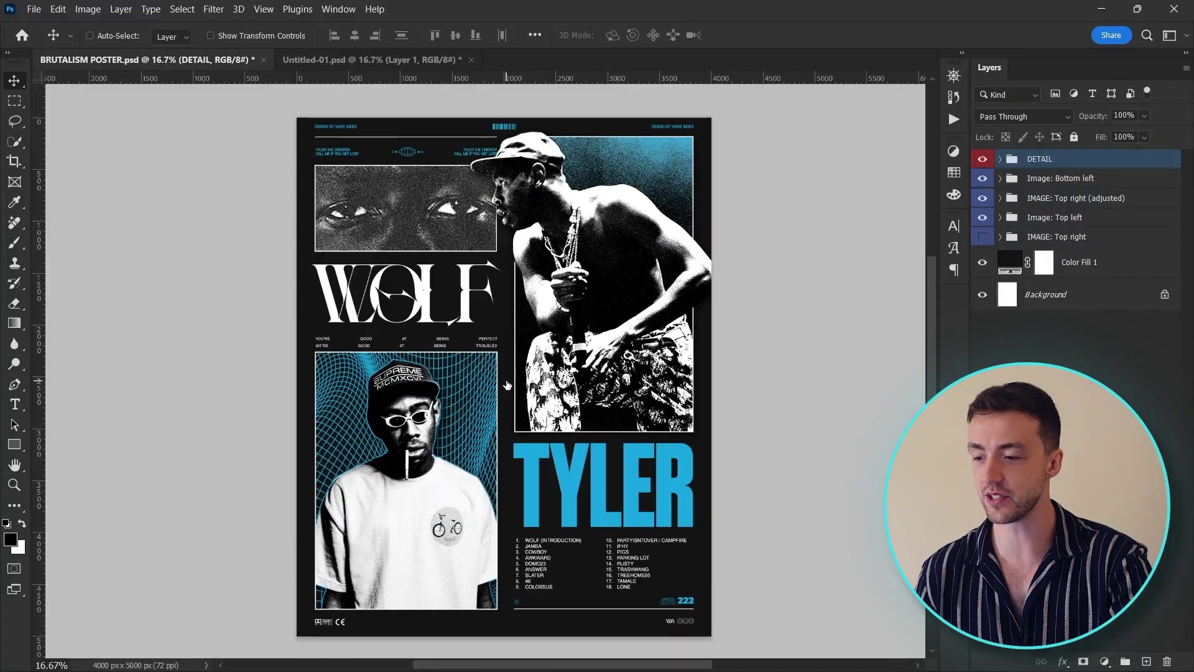
Cut out the butterfly photo with Select Subject and a mask, adding 26.15% noise and a threshold
drag(507, 385, 508, 384)
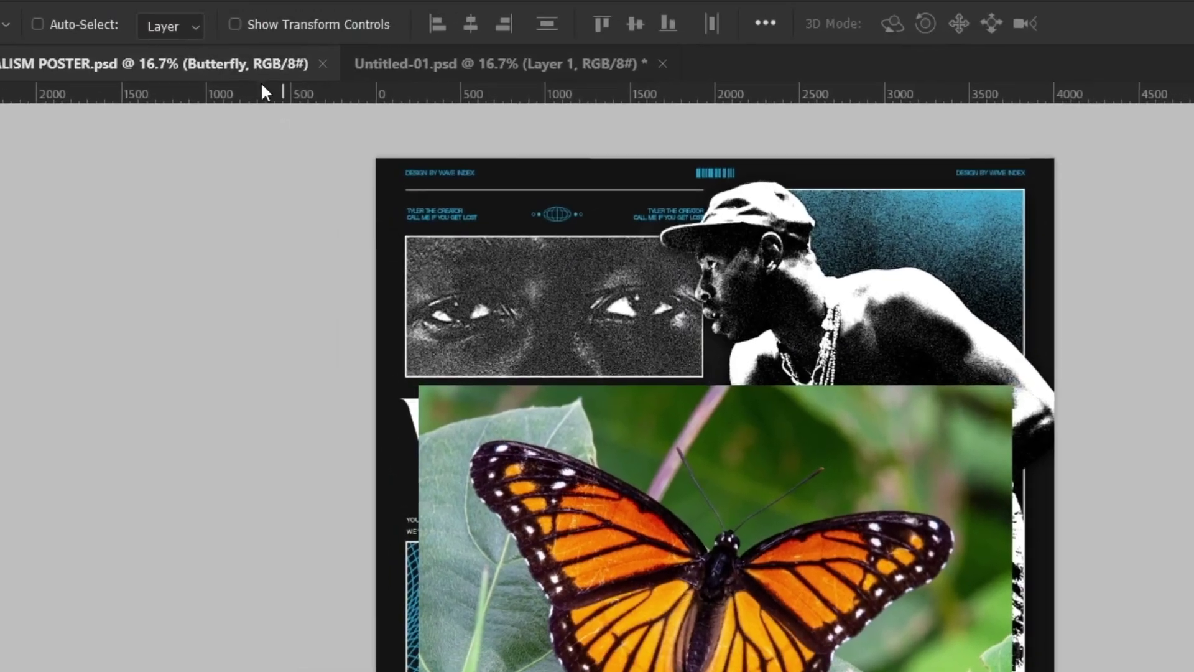
click(183, 9)
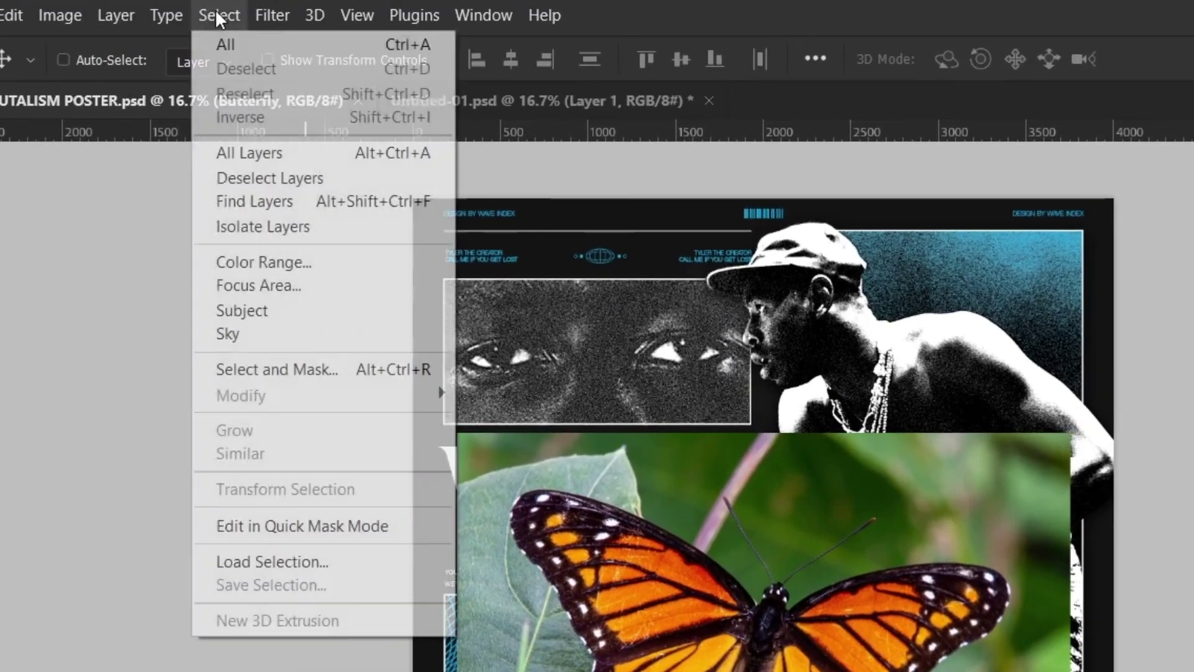
click(212, 164)
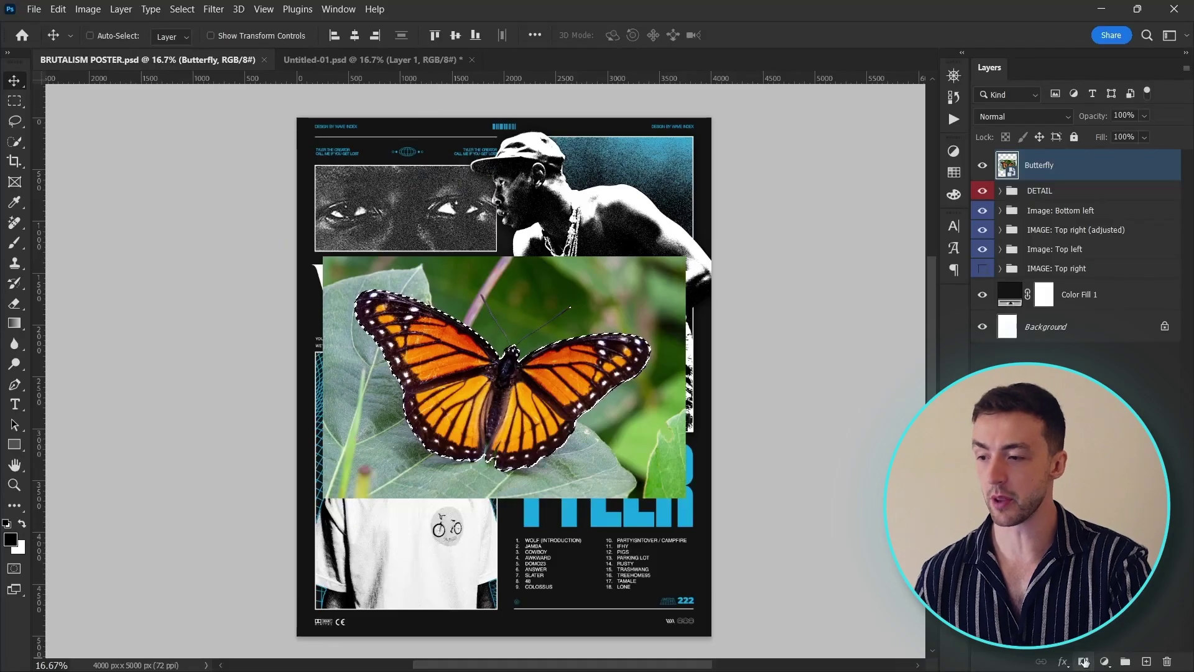
click(1084, 661)
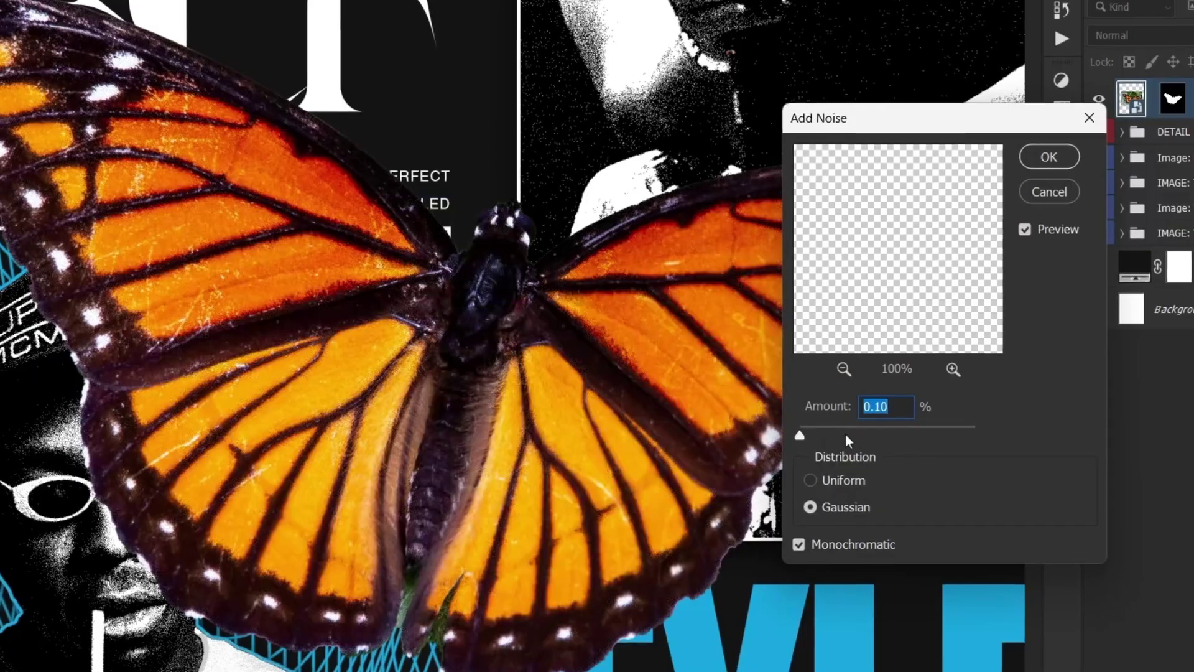
drag(802, 436, 856, 438)
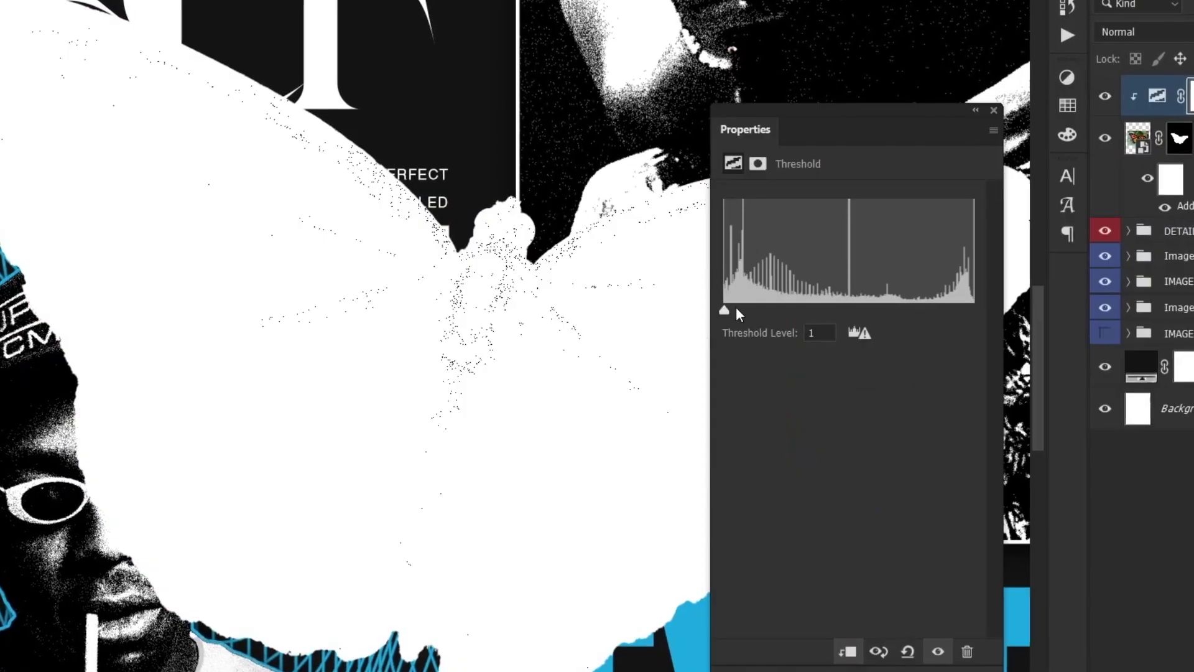
drag(737, 307, 782, 308)
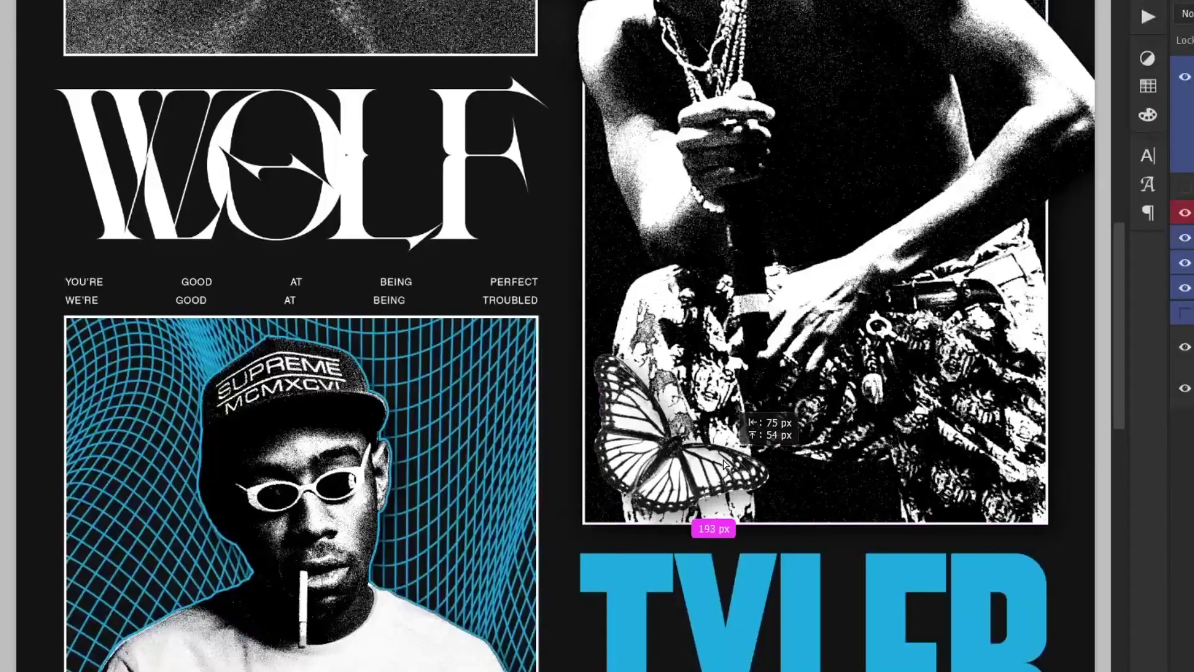
Position the butterflies over the right photo's lower edge and around the poster
drag(724, 464, 616, 314)
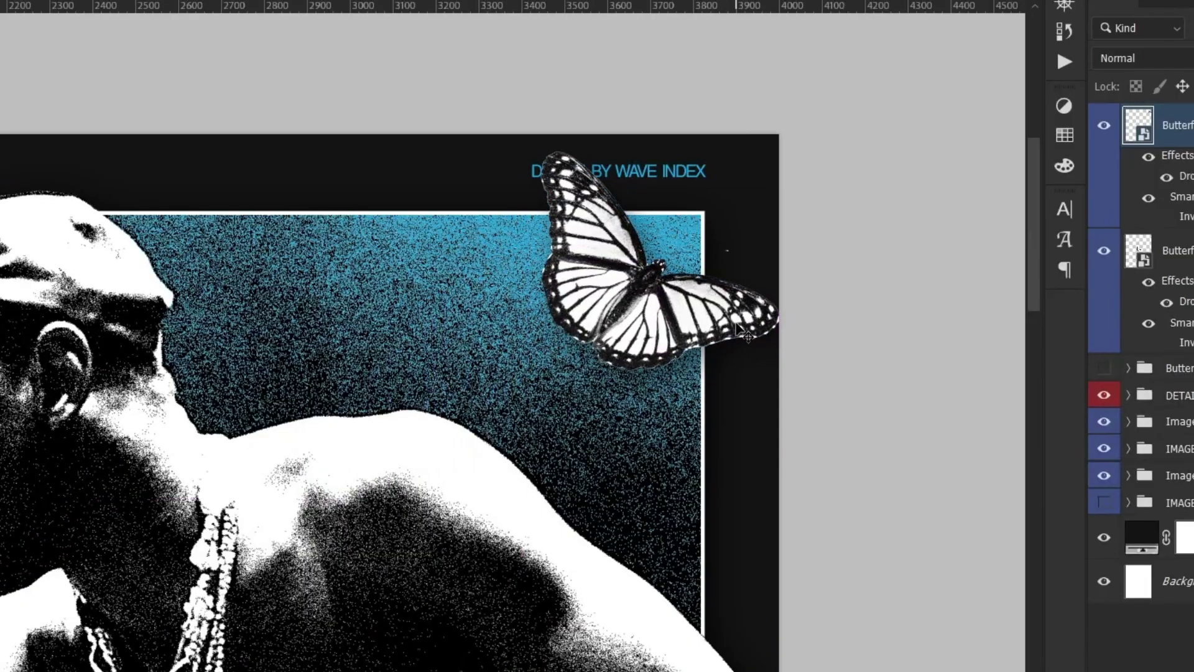
drag(480, 229, 452, 280)
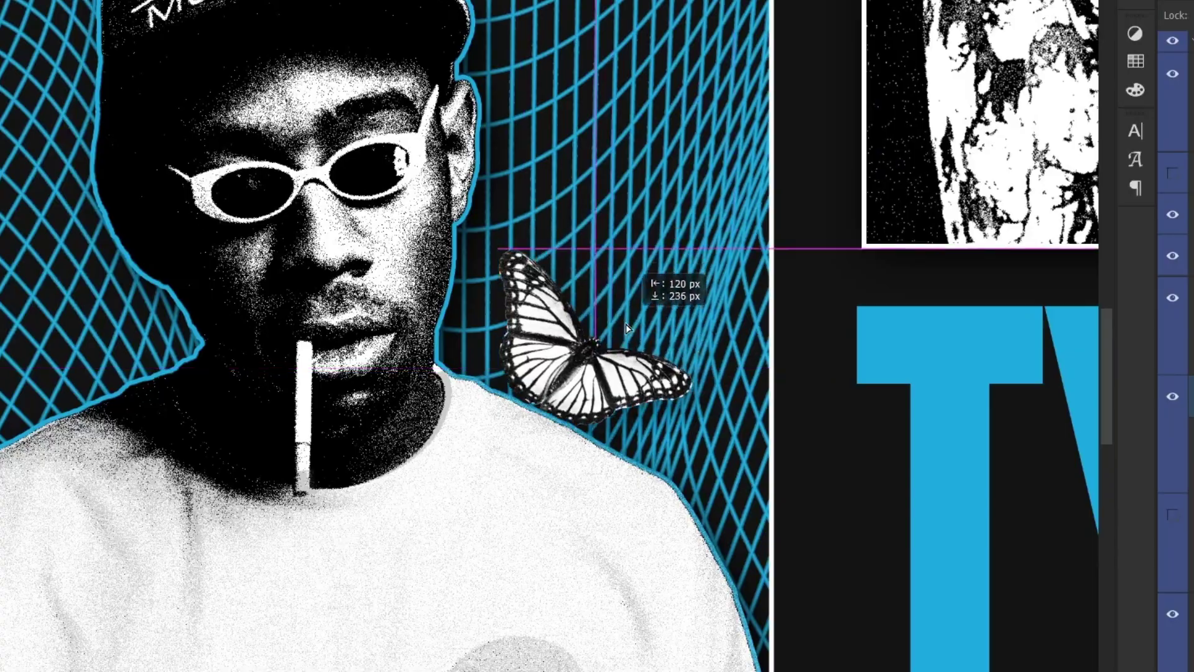
drag(639, 315, 626, 350)
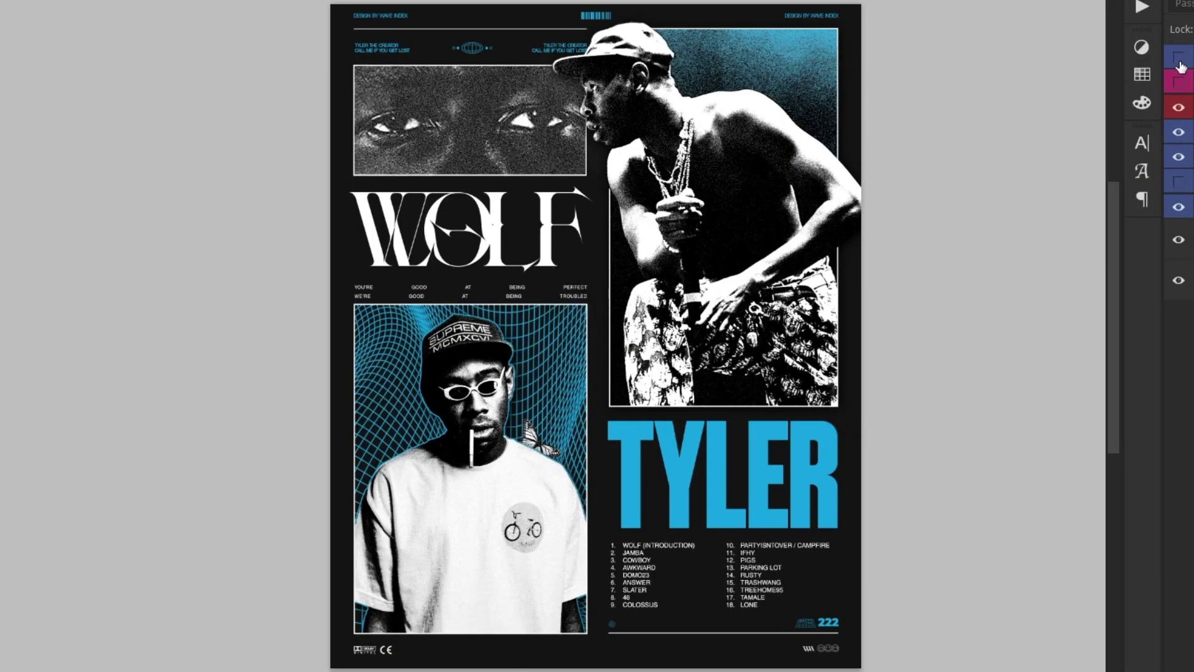
click(1180, 65)
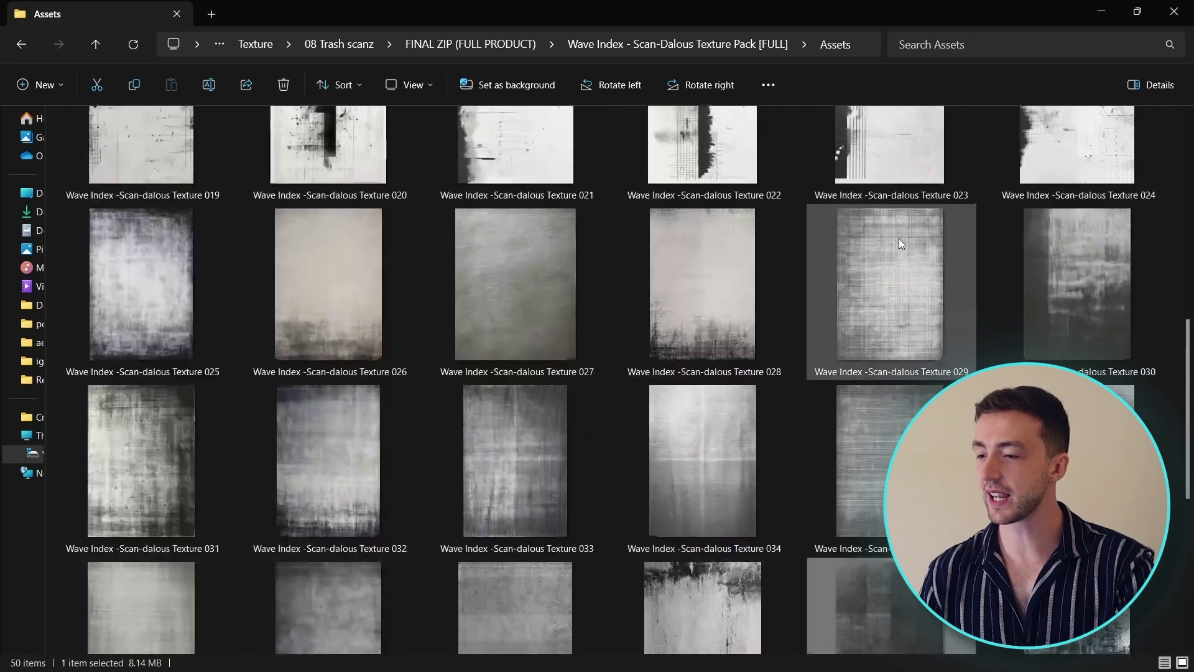
Drag a grunge texture scan onto the poster and pick its blend mode
scroll(899, 238, down, 3)
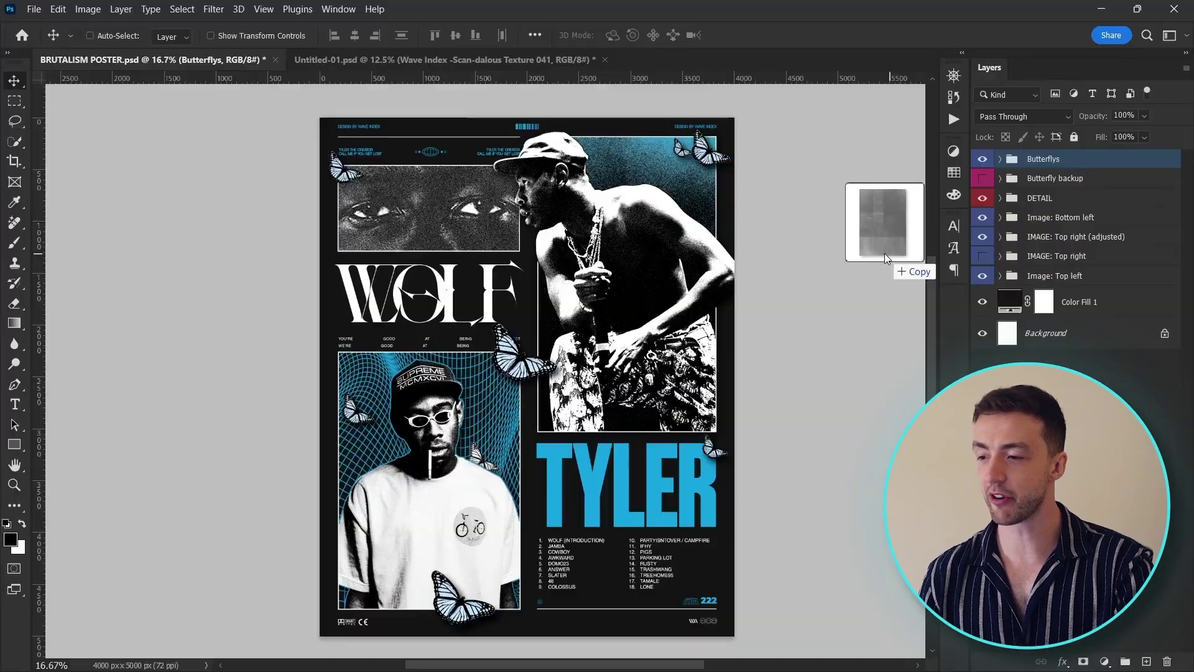
drag(885, 252, 327, 377)
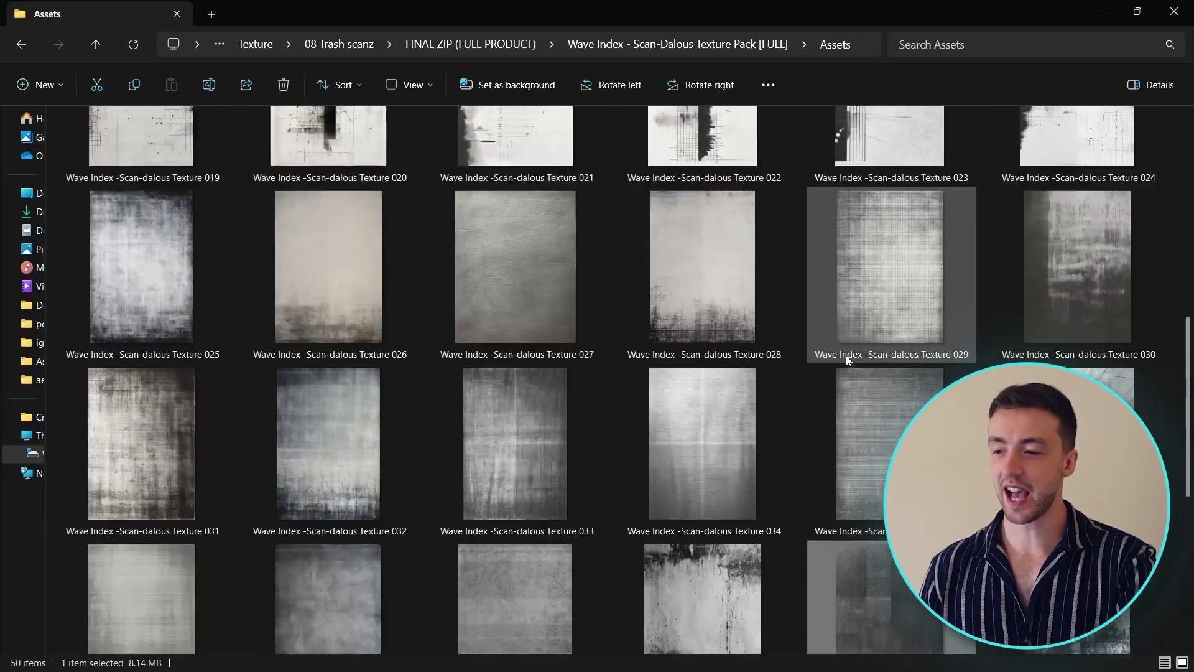
scroll(846, 356, up, 5)
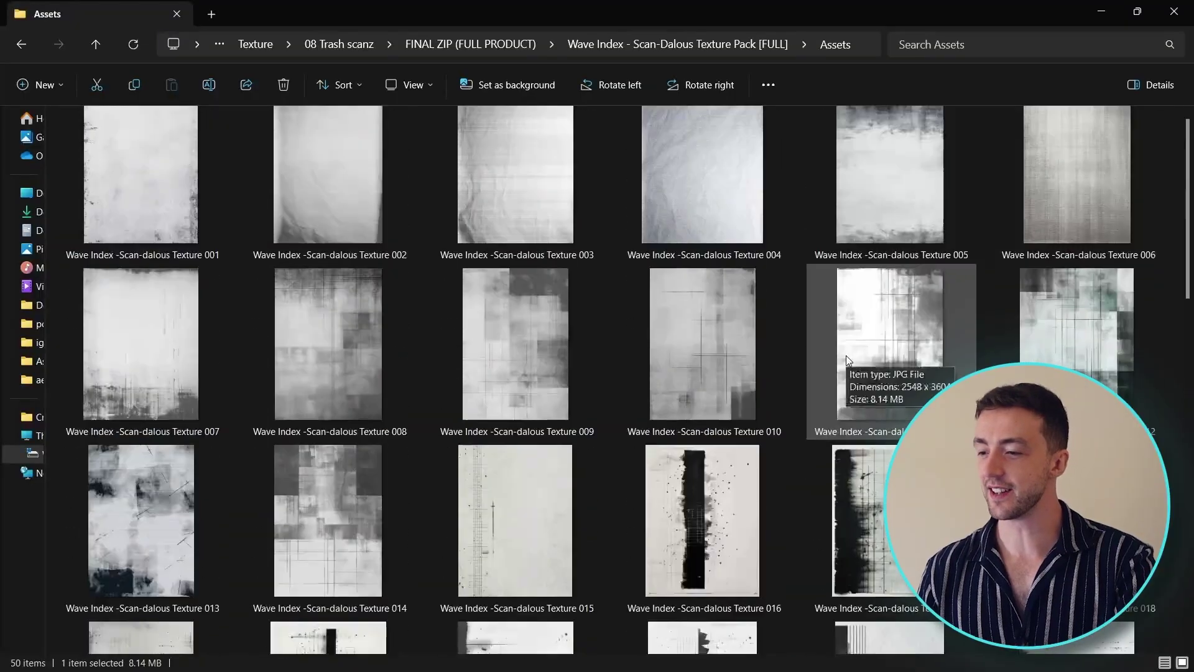
click(1003, 118)
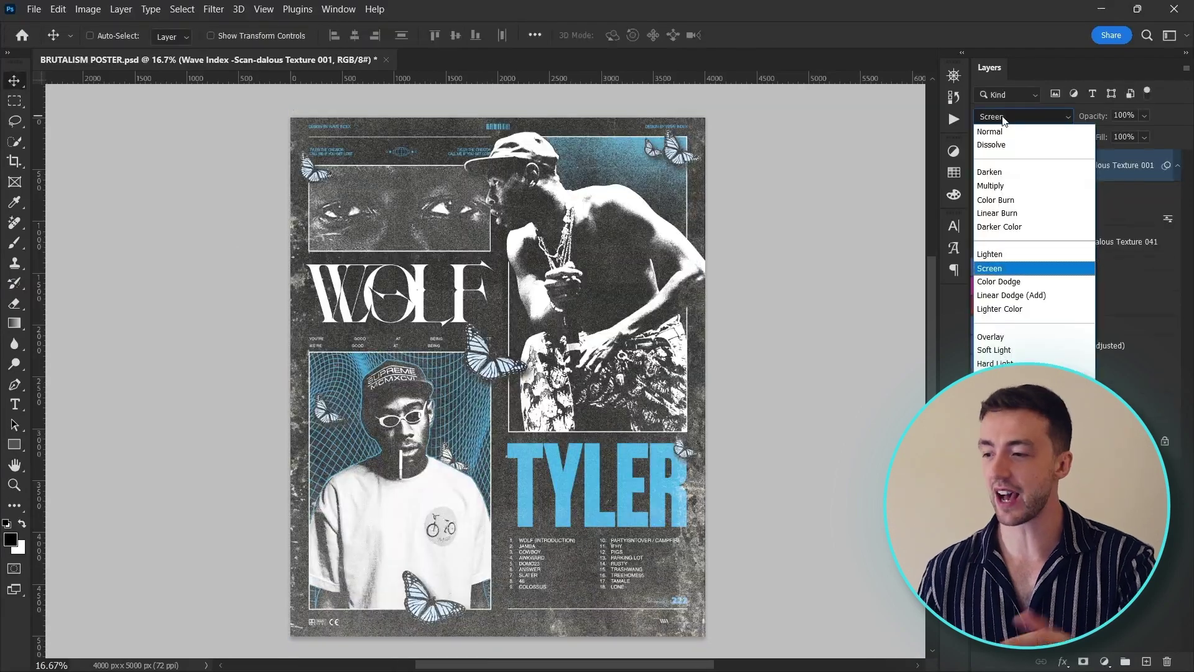
Blend the texture in Screen mode and roughen the photo border's top and right edges
key(Return)
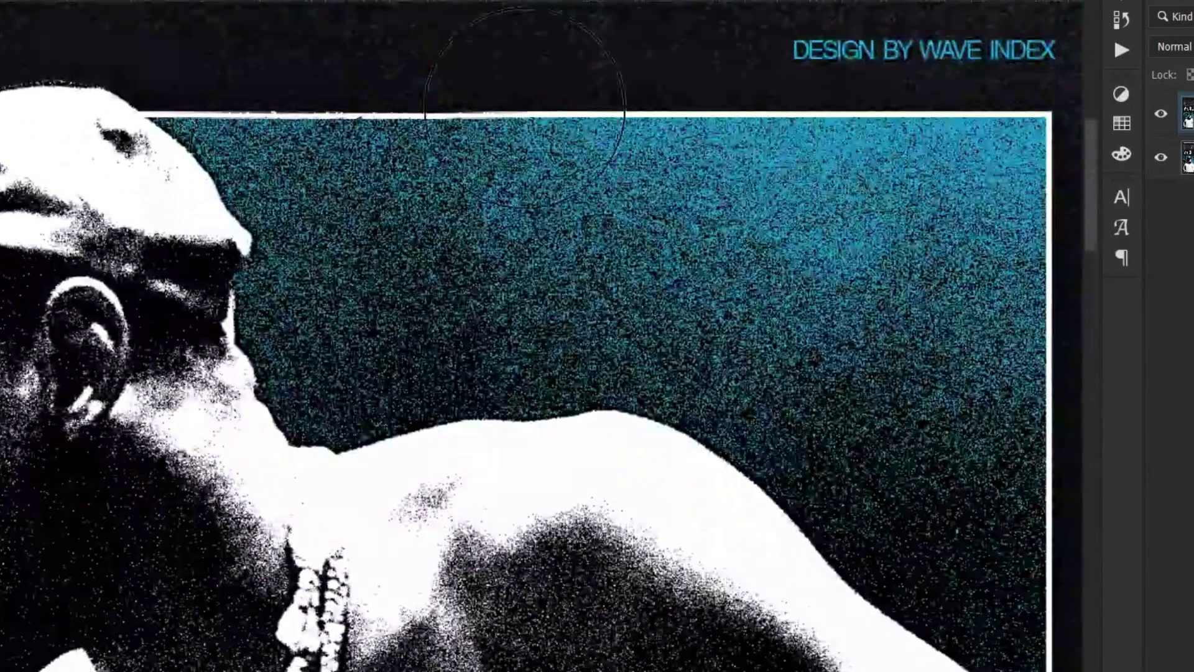
mouse_move(524, 105)
mouse_down()
mouse_move(995, 118)
mouse_move(1004, 322)
mouse_up()
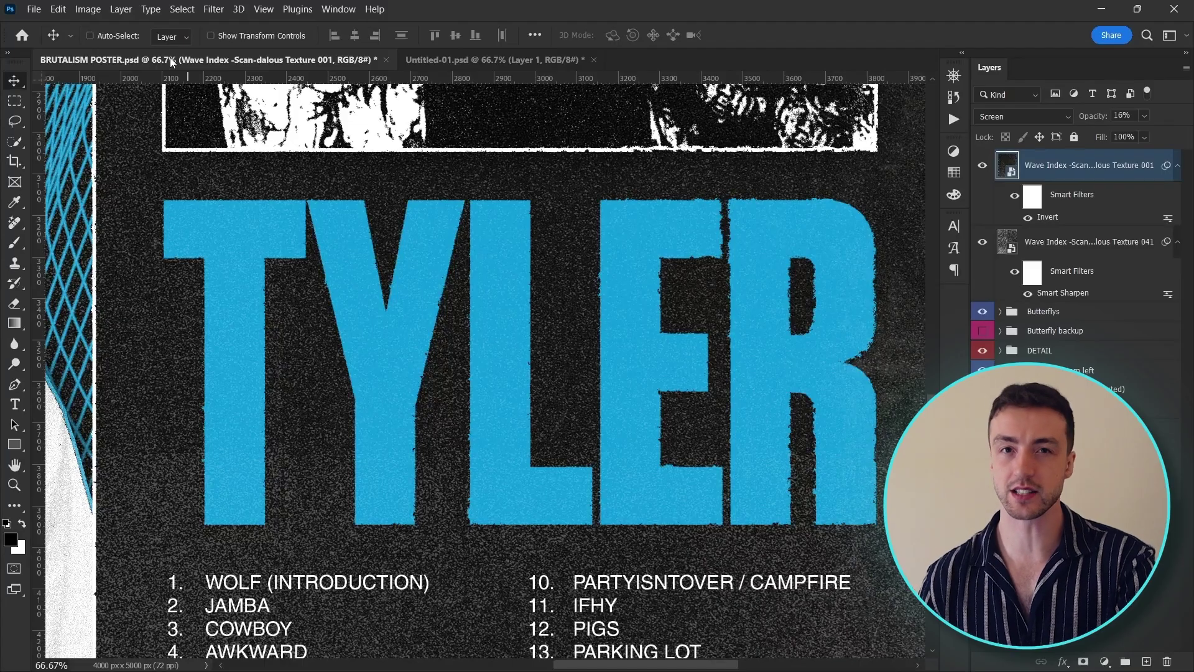
Create a new gray-filled Overlay layer and convert it to a smart object
click(121, 9)
mouse_move(130, 30)
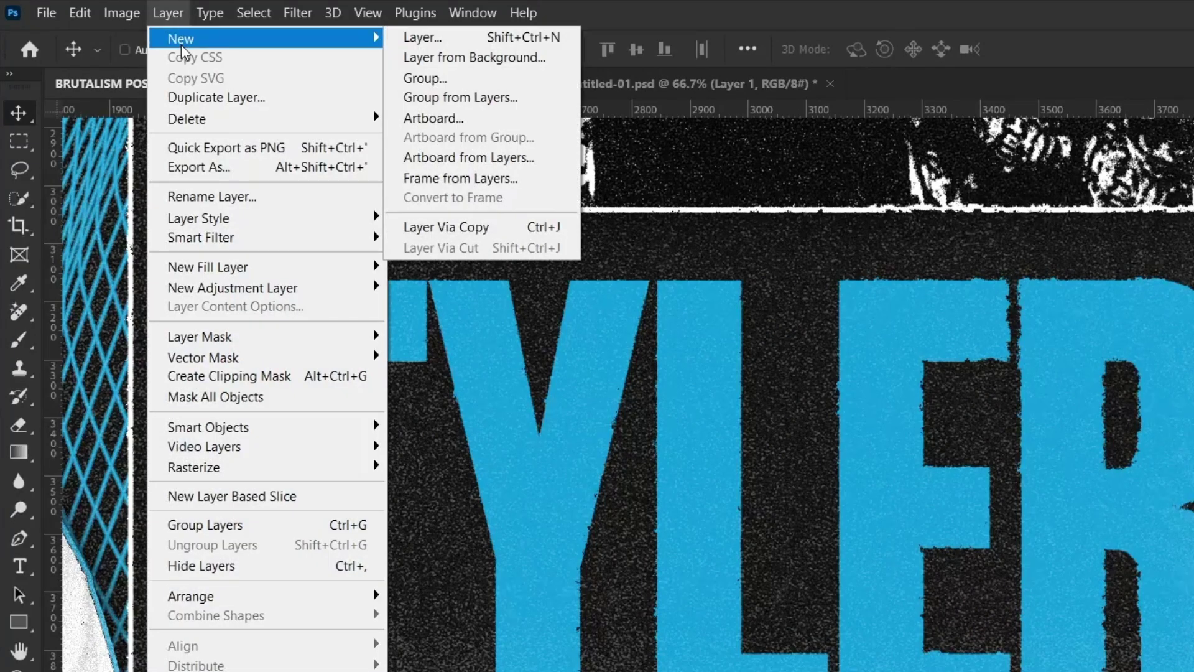
click(449, 41)
click(473, 345)
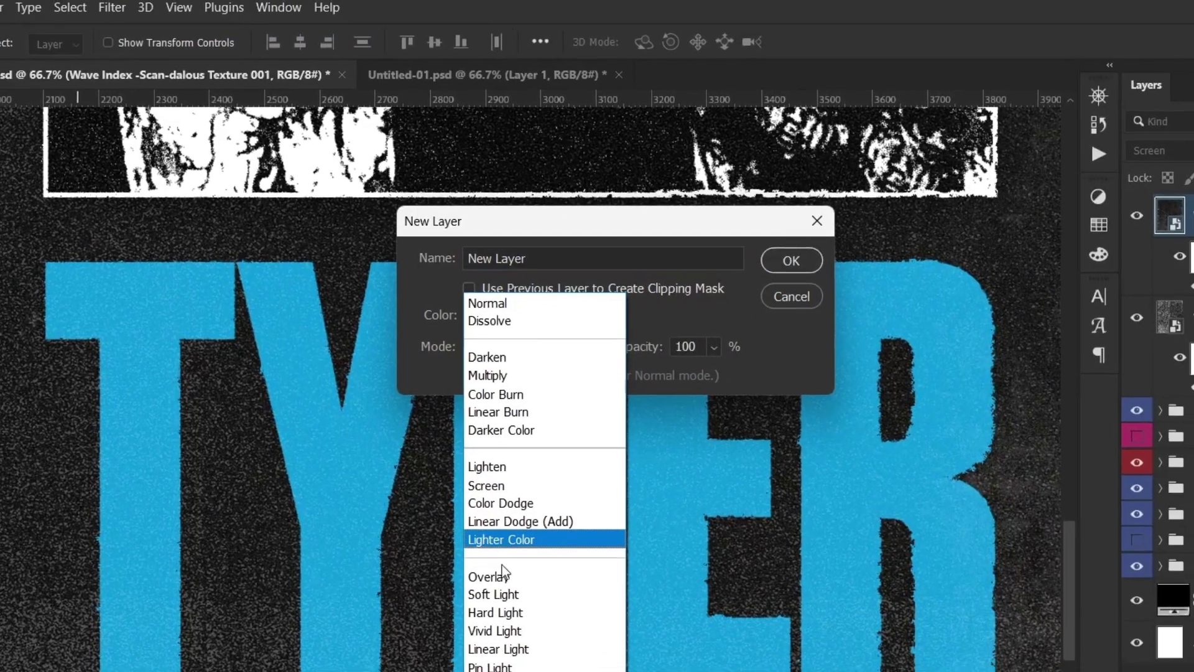
click(504, 566)
click(787, 257)
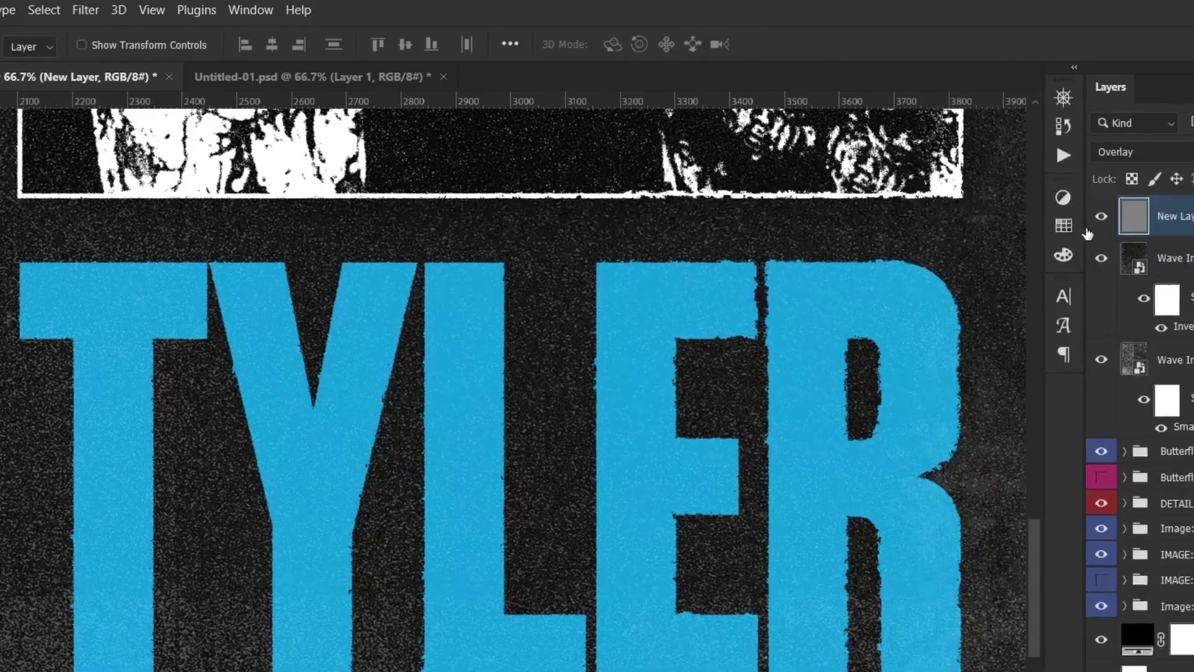
right_click(970, 240)
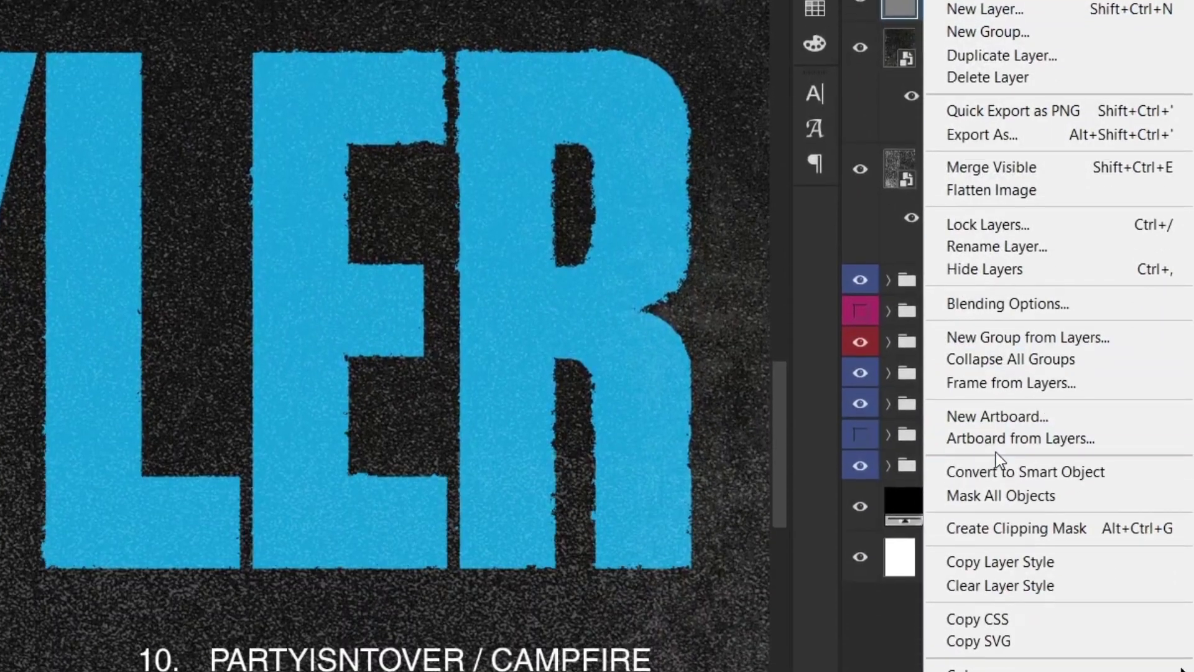
click(1000, 471)
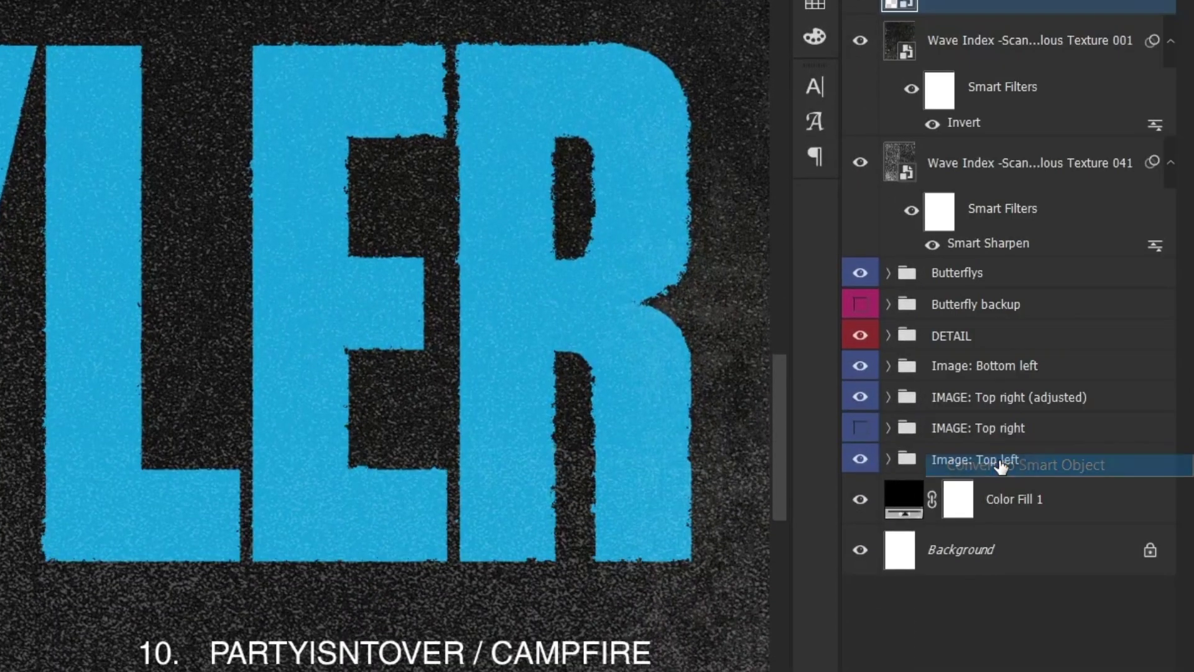
Apply Add Noise to the Overlay layer at 12.98%
click(214, 12)
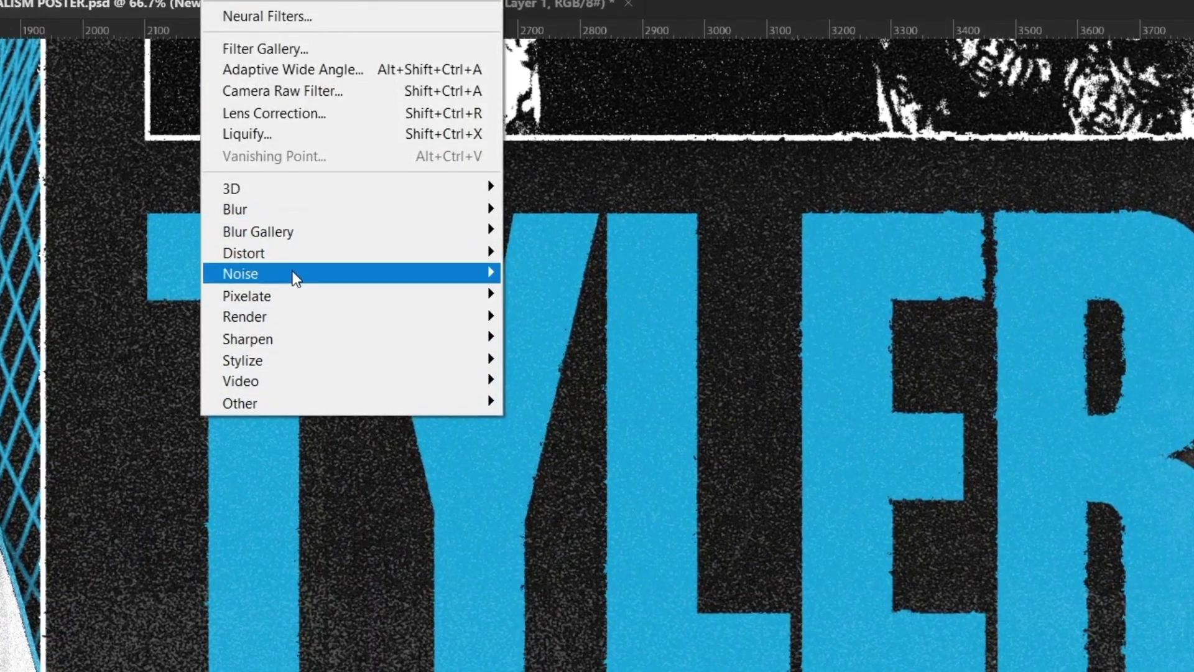
mouse_move(292, 304)
click(527, 304)
drag(78, 459, 279, 468)
drag(280, 397, 136, 396)
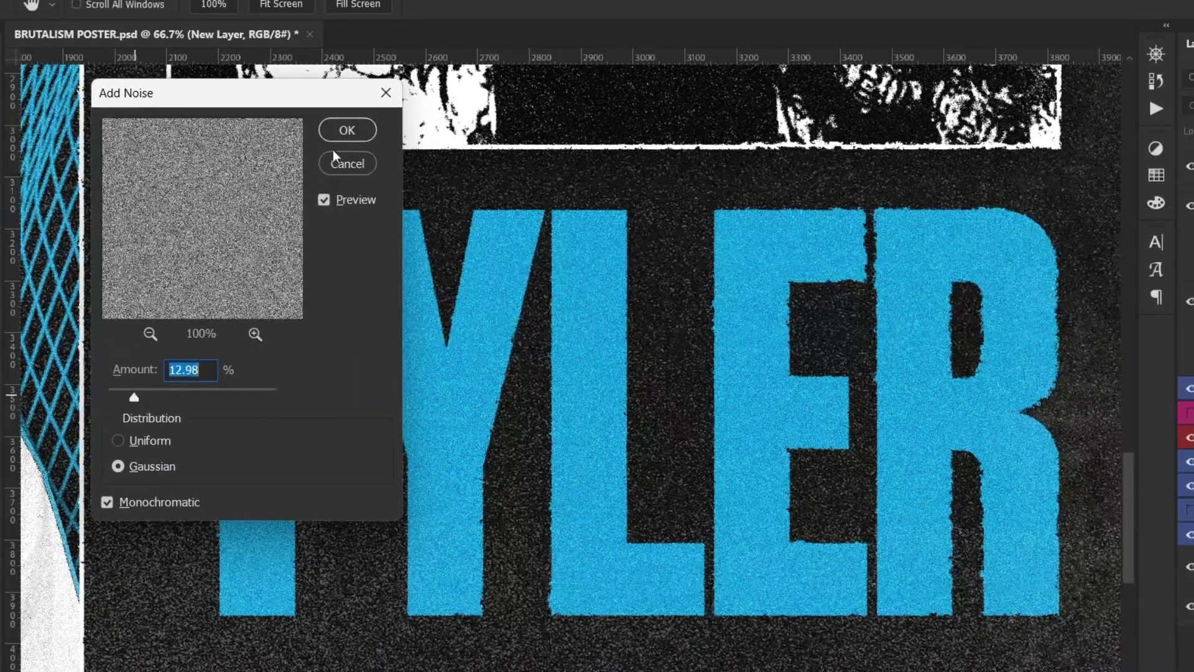